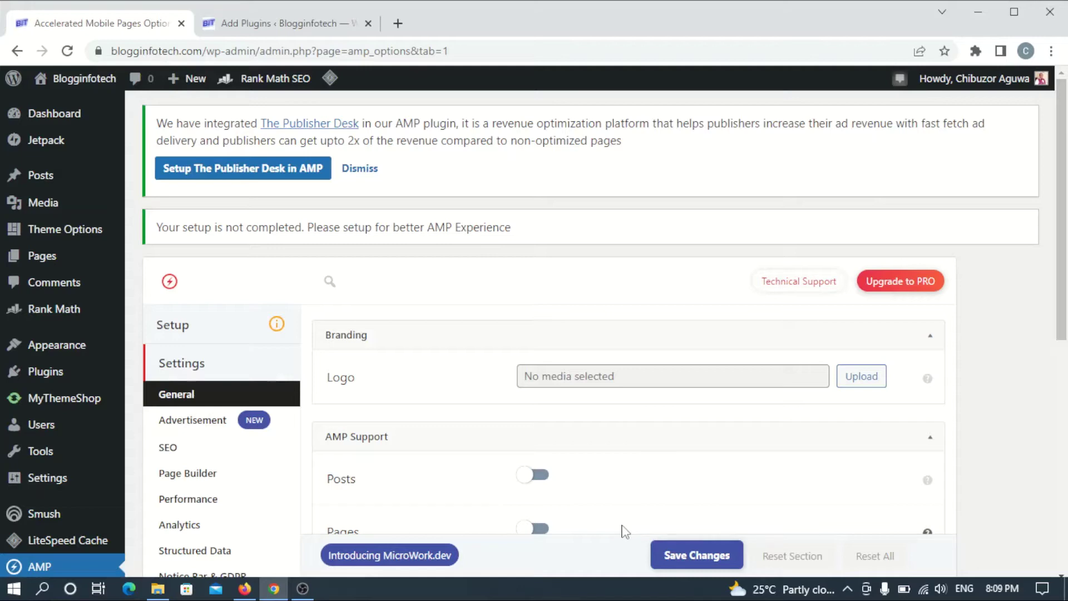
- Look over the AMP plugins in the Add Plugins search results, then return to the Accelerated Mobile Pages options
click(279, 25)
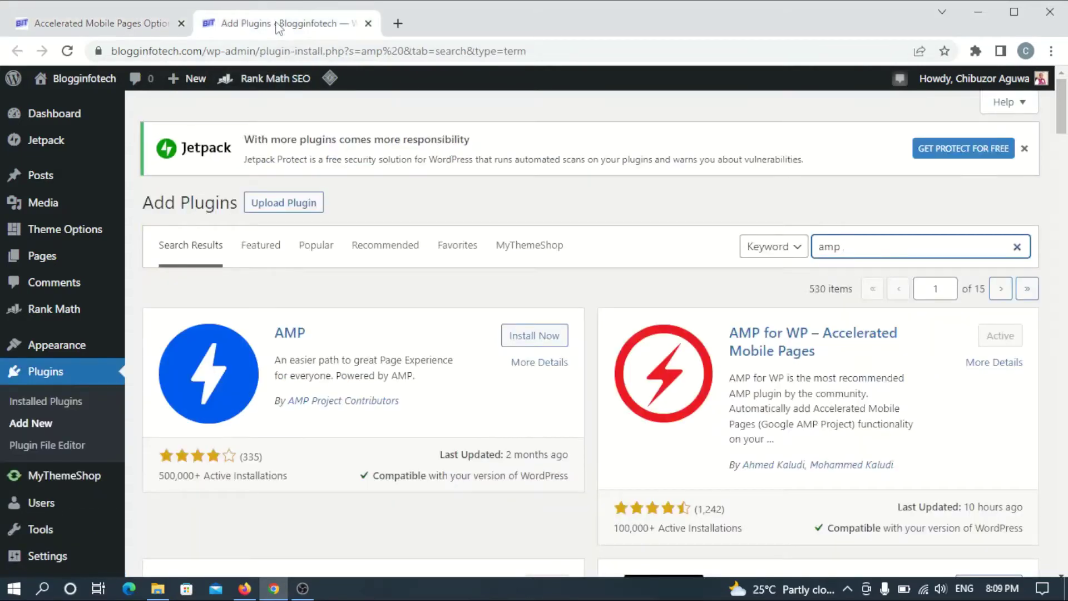
click(132, 21)
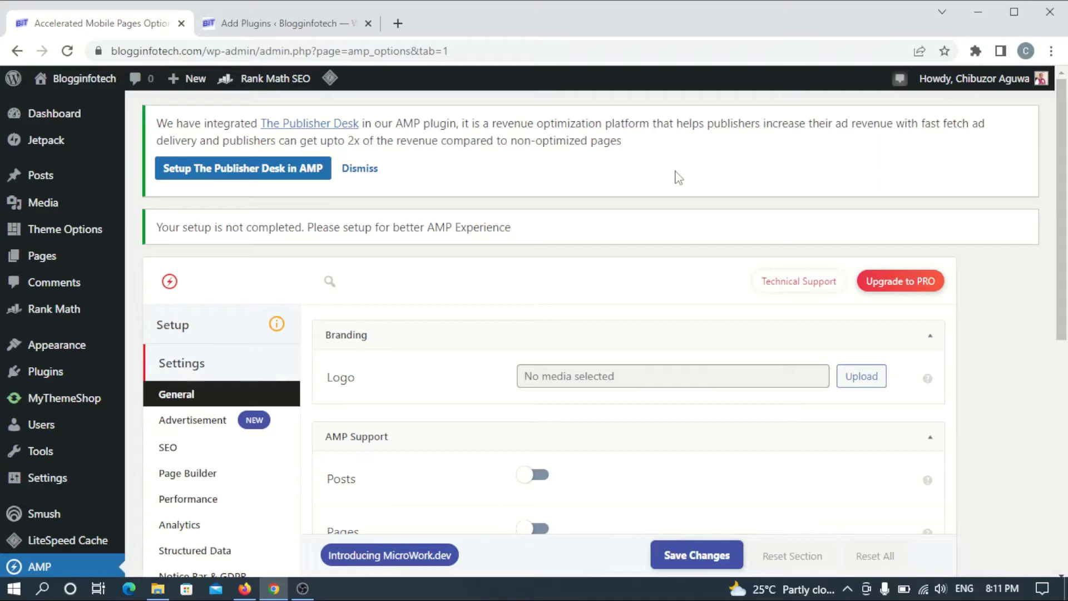
click(271, 17)
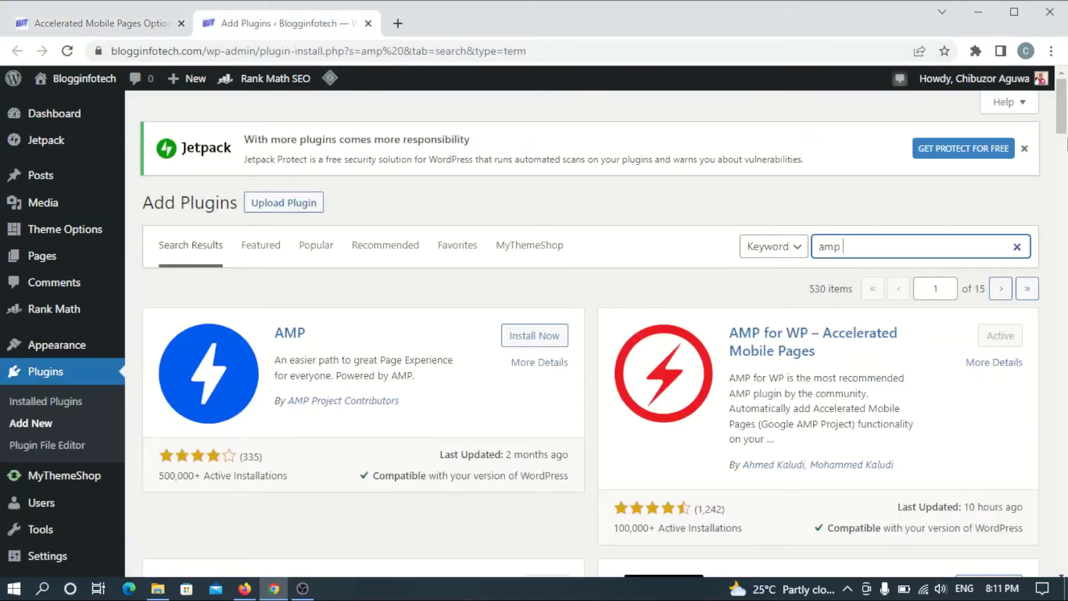
scroll(1066, 142, down, 8)
scroll(1066, 142, up, 8)
click(119, 25)
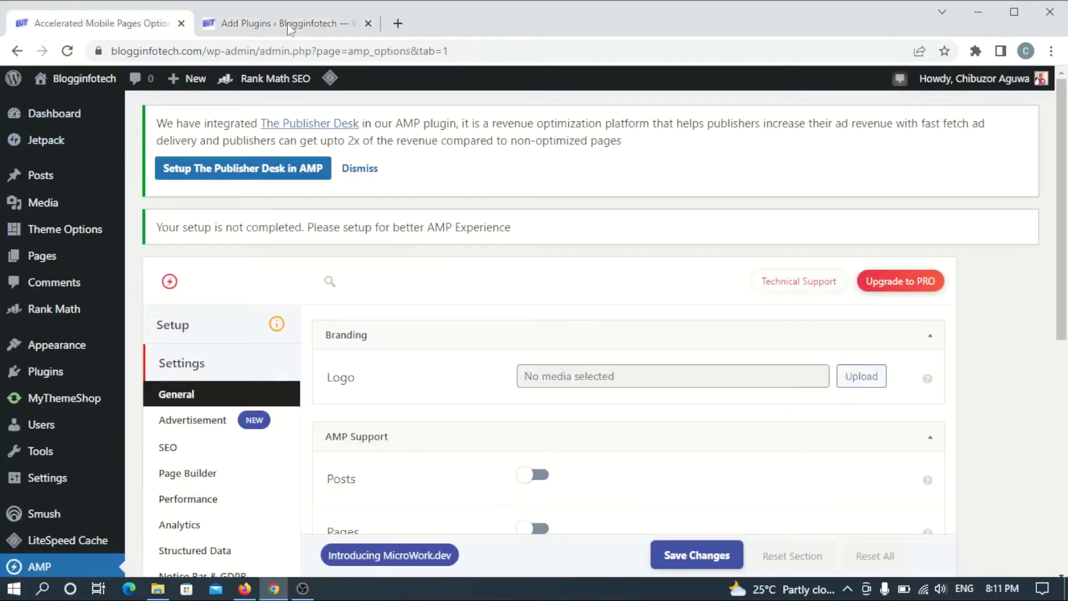
- Review the AMP Support switches for posts, pages, homepage, archives and AMP Takeover in the General settings
drag(1065, 201, 1065, 230)
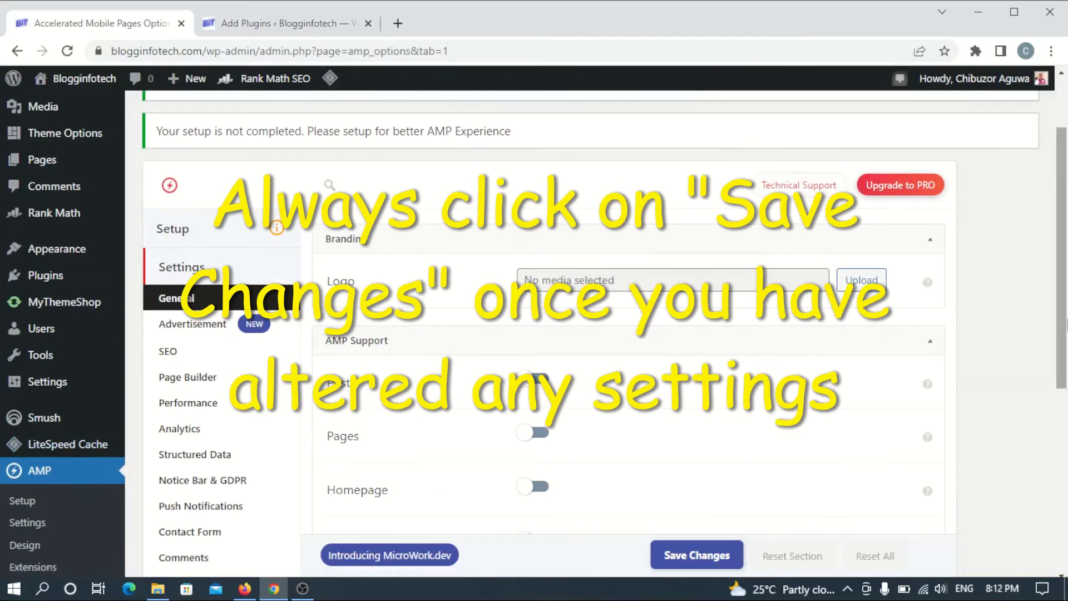
drag(1065, 305, 1065, 352)
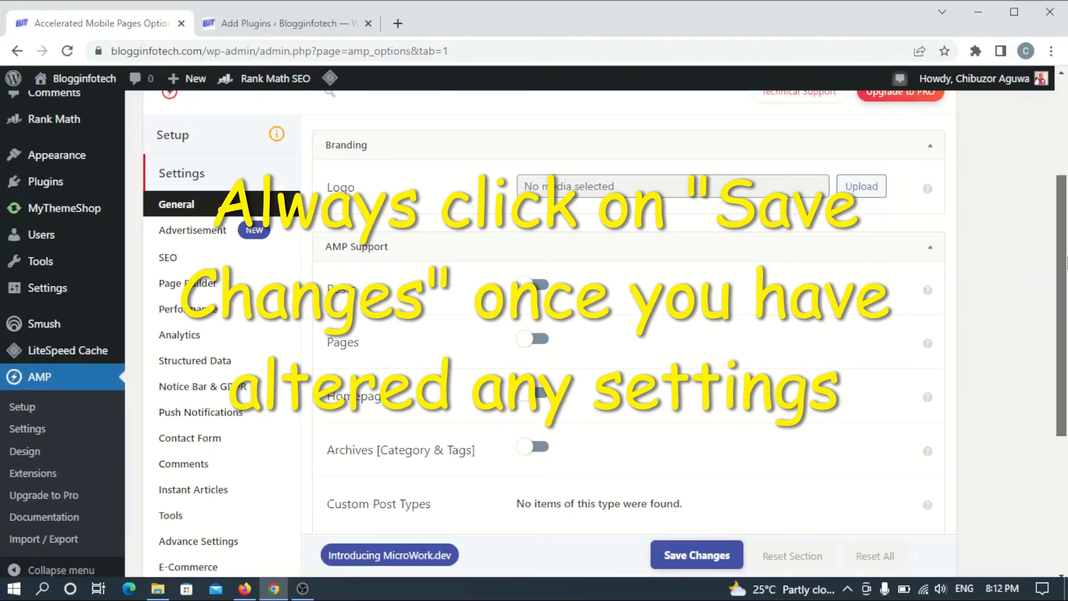
drag(1062, 270, 1064, 304)
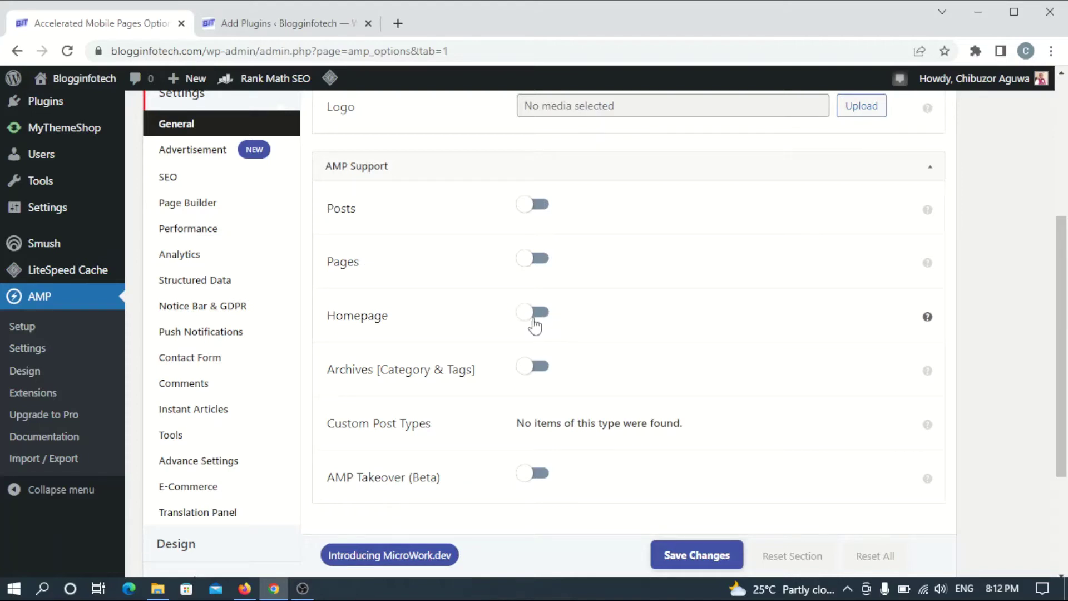
scroll(426, 237, up, 2)
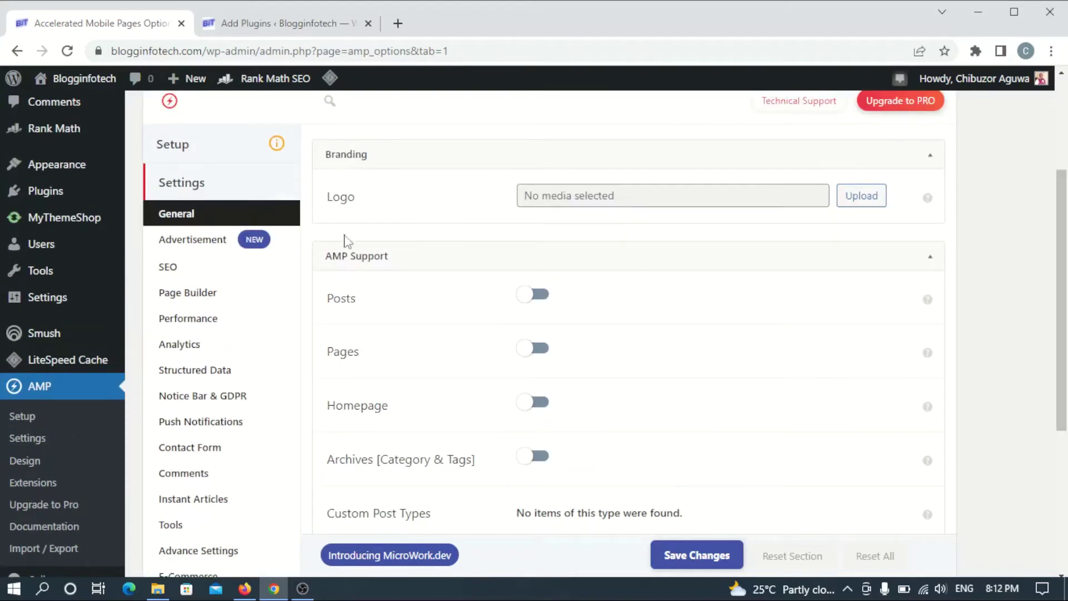
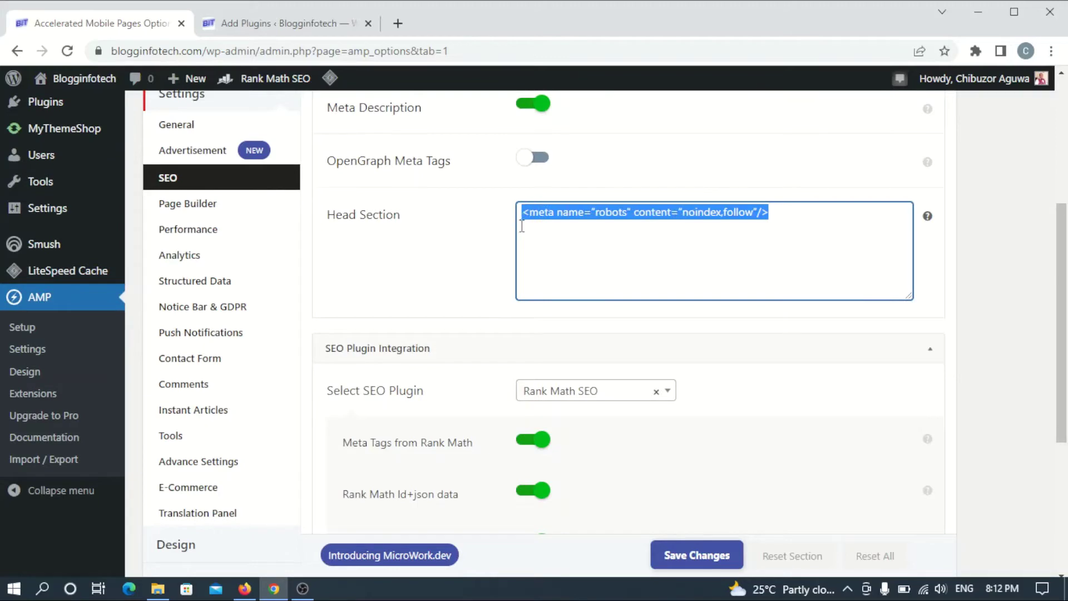
- Review the SEO settings: the Head Section robots meta tag, the Rank Math integration and the Advanced Indexing options
click(637, 261)
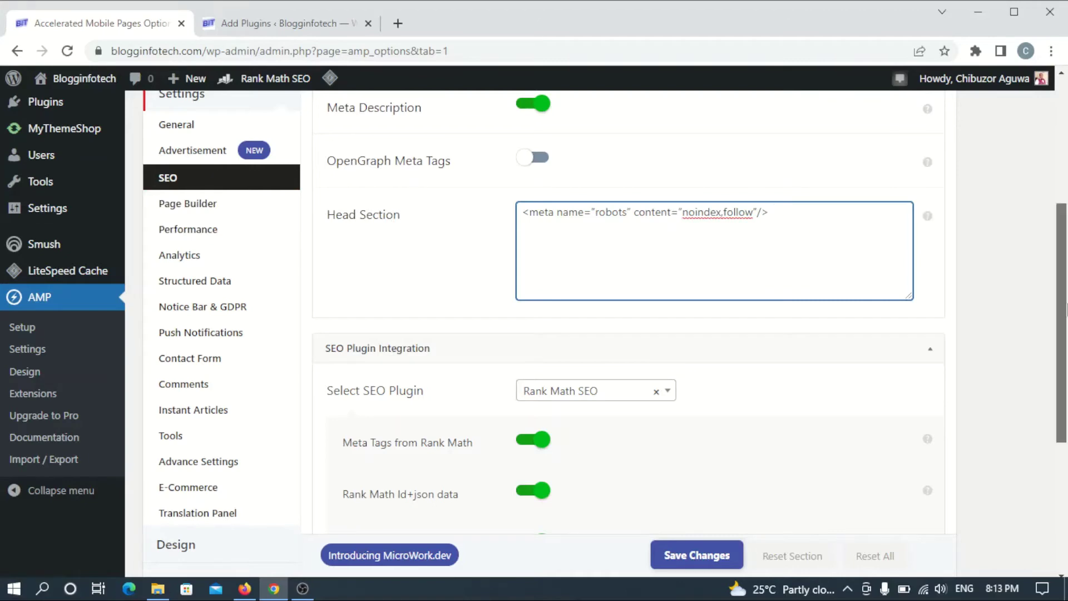
scroll(1063, 300, down, 5)
click(696, 533)
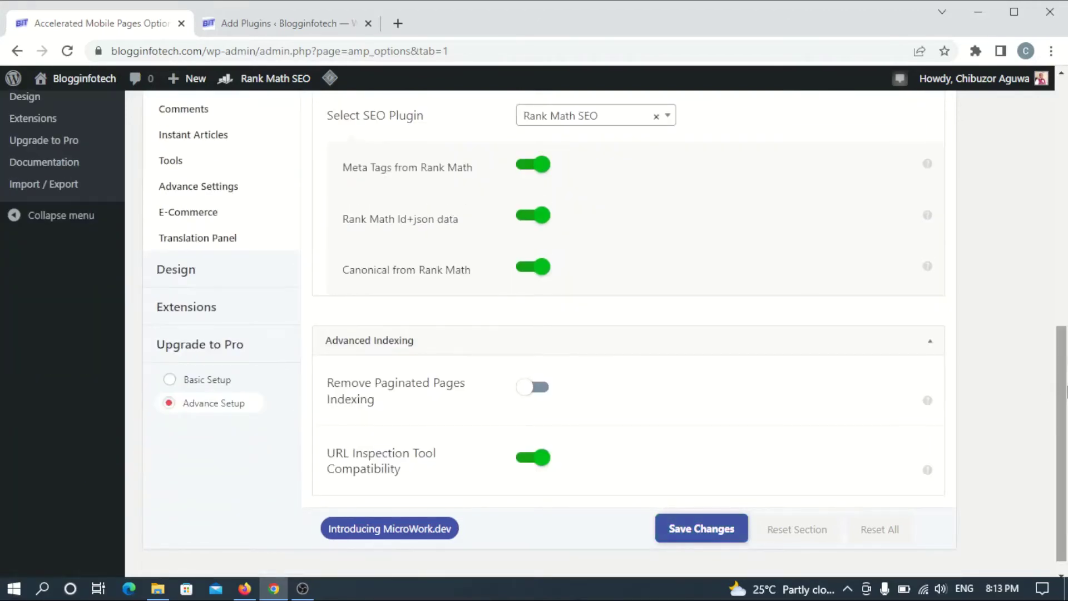
drag(1065, 389, 1065, 203)
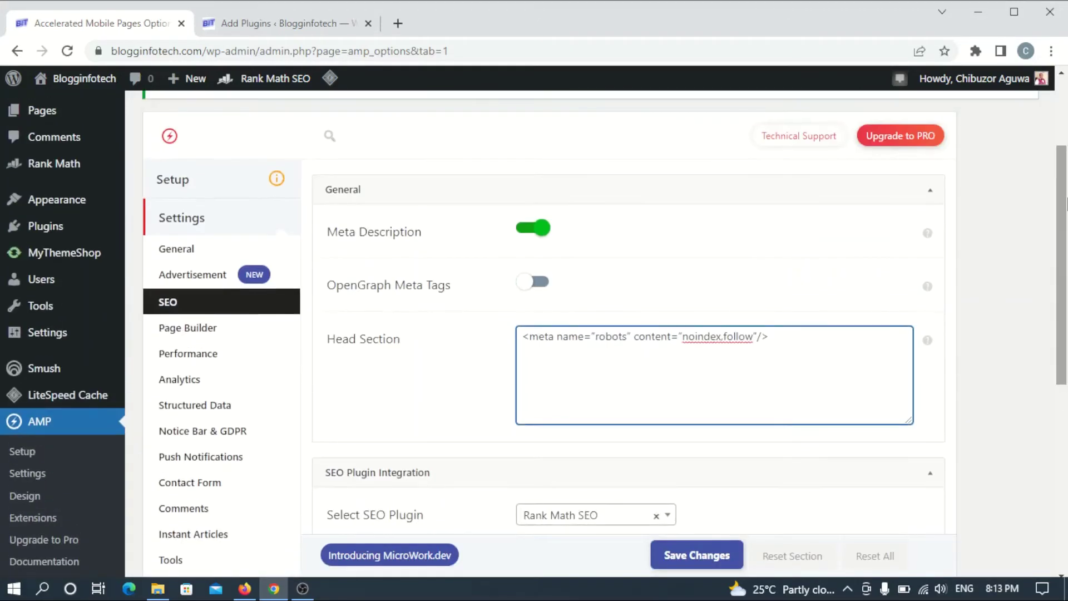
click(719, 389)
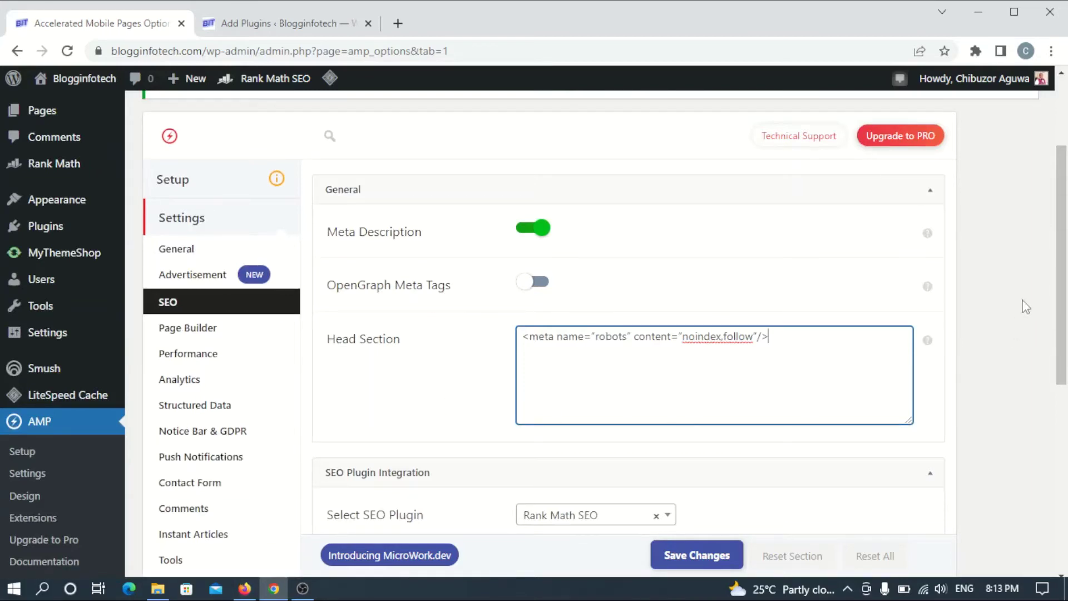
drag(1065, 265, 1065, 325)
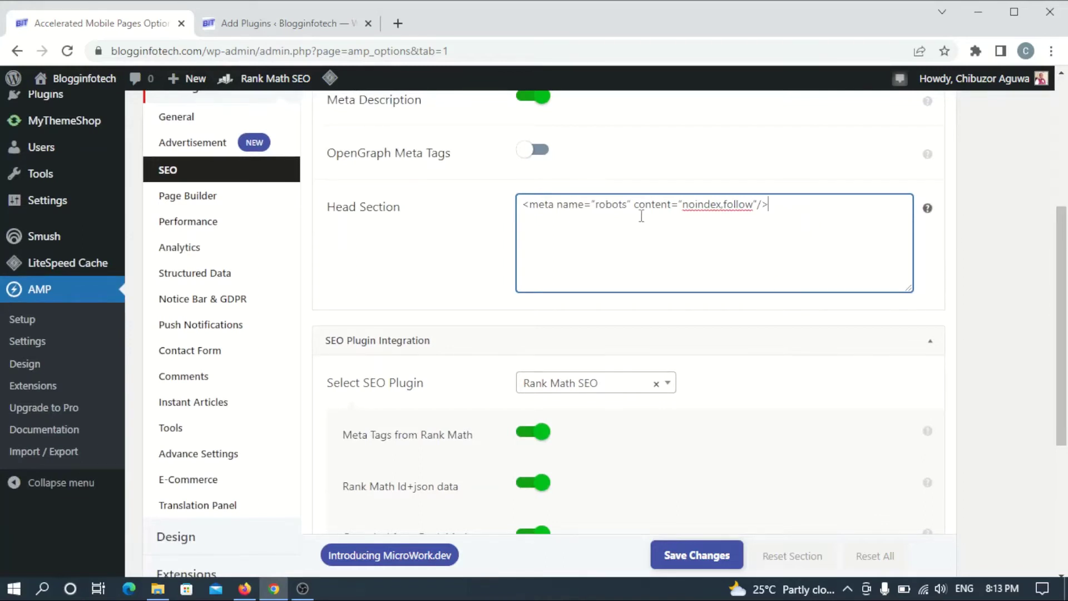
drag(1064, 271, 1064, 399)
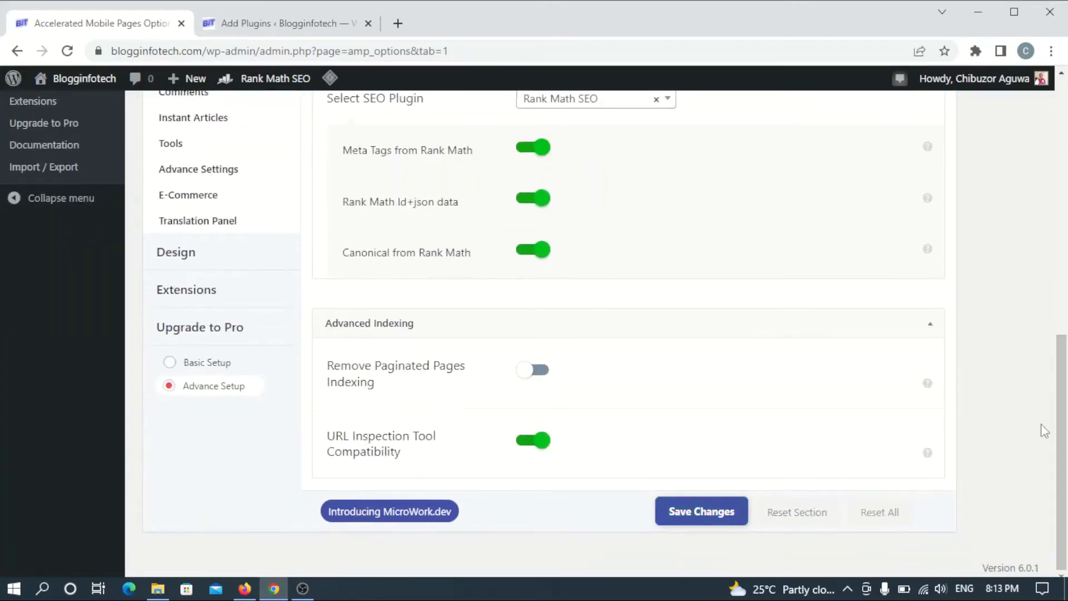
drag(1064, 444, 1065, 340)
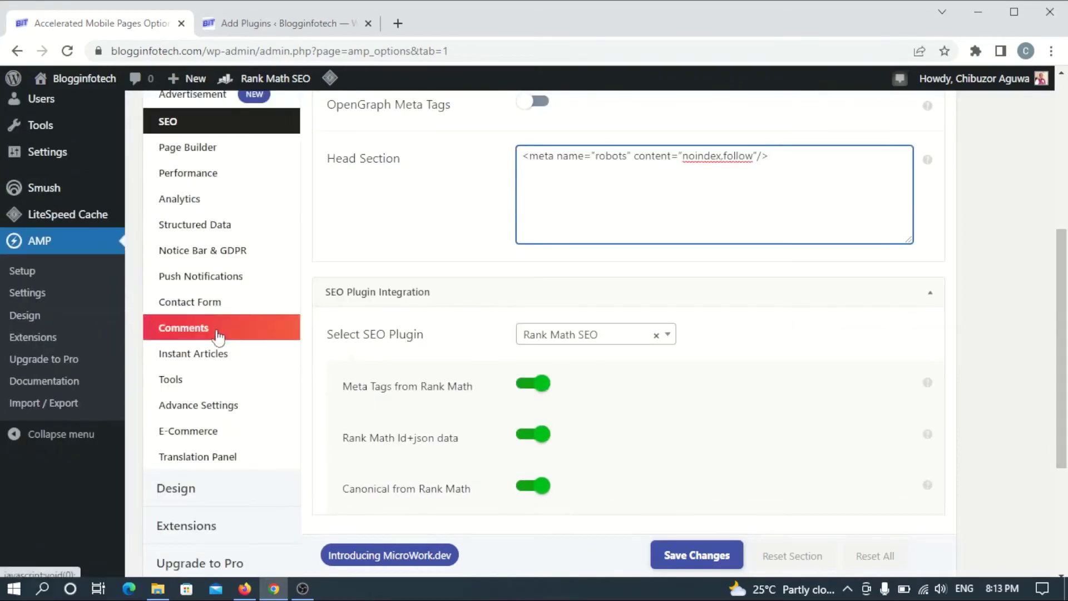
- Open the Advance Settings and examine the redirection switches, the HTML in Head markup and the category and tag base options
click(217, 408)
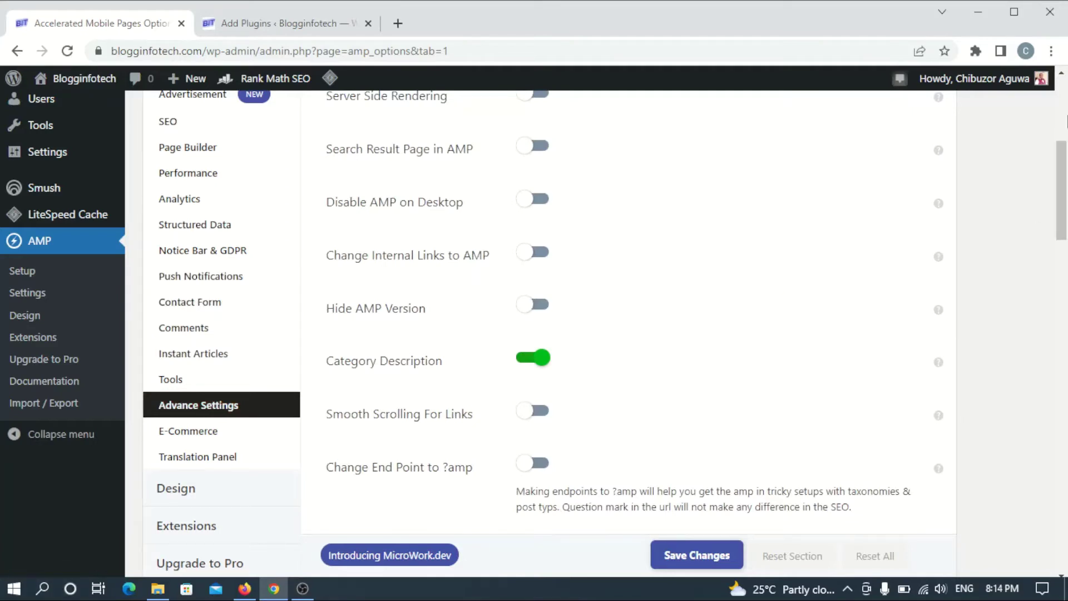
scroll(1065, 124, up, 4)
drag(1066, 127, 1065, 154)
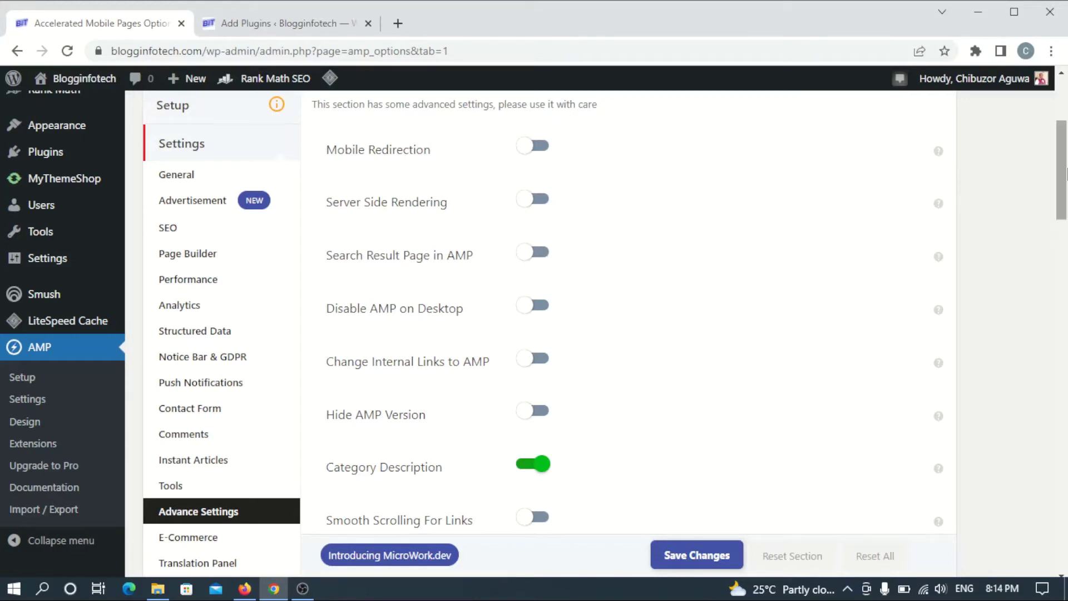
drag(1065, 172, 1065, 290)
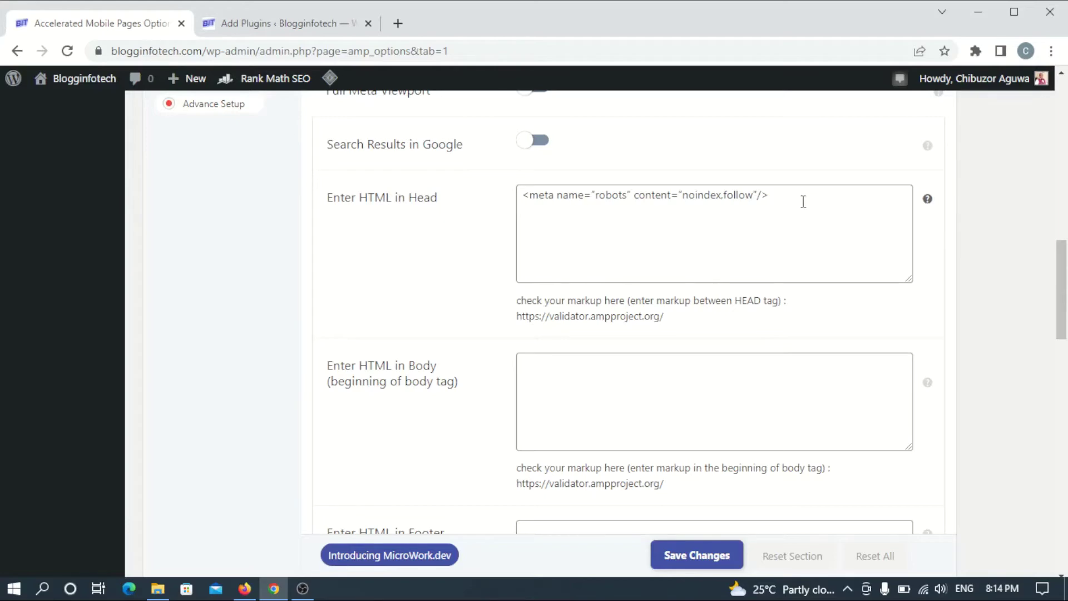
drag(1063, 318, 1065, 189)
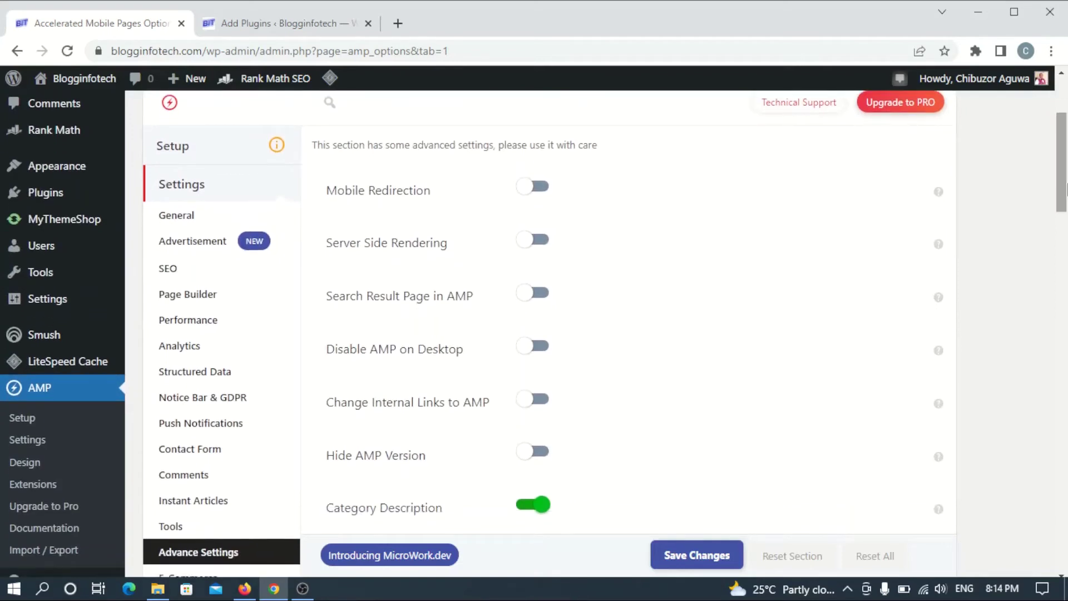
drag(1065, 189, 1051, 306)
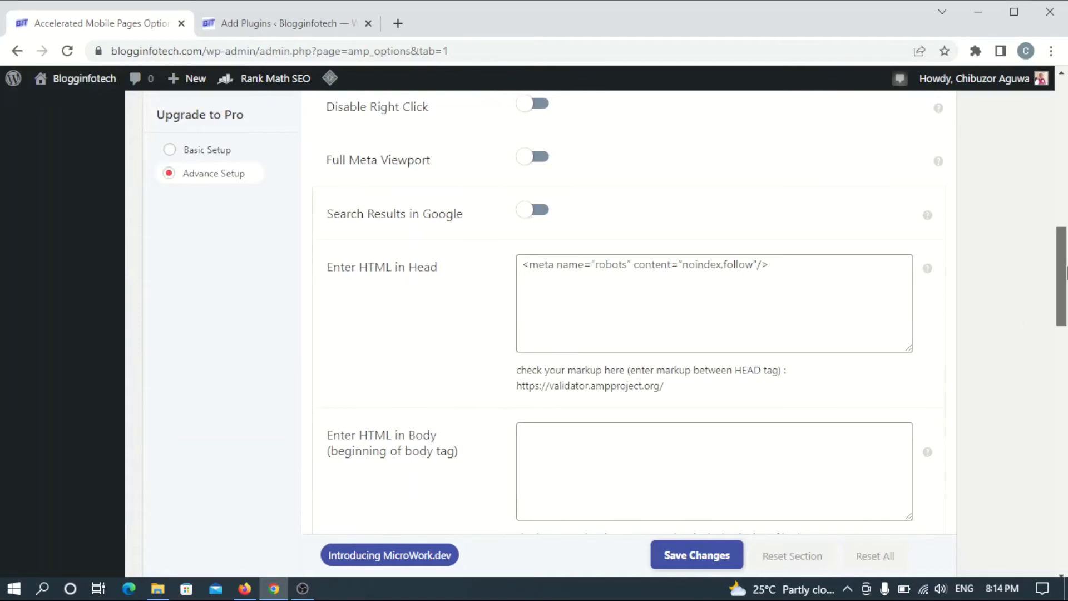
drag(1064, 287, 1066, 396)
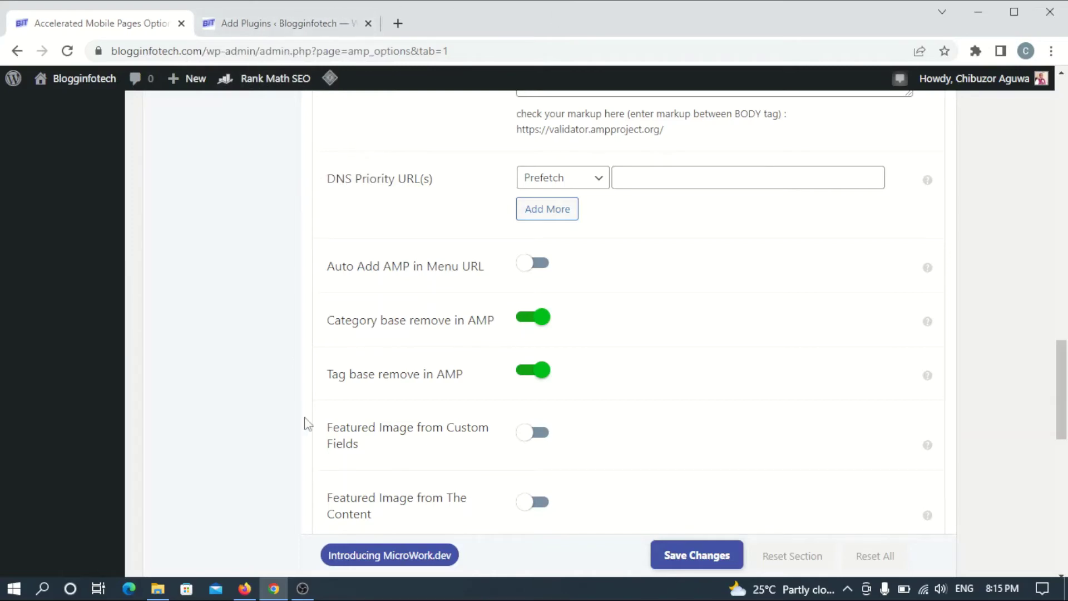
- Switch to Google Search Console in Firefox and examine the AMP report's page chart and the reasons AMP pages are invalid
click(246, 589)
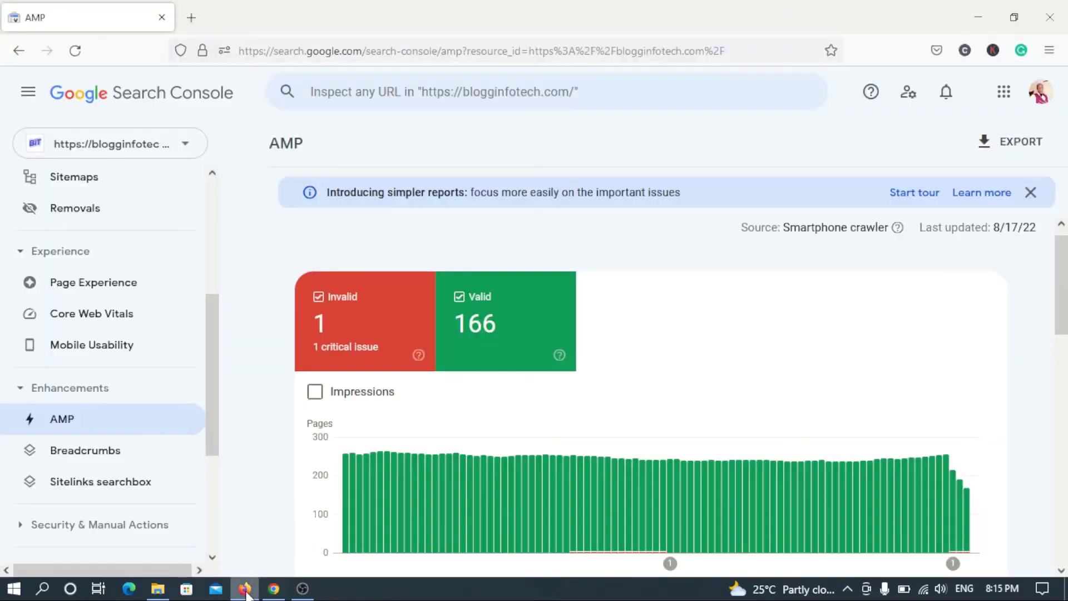
scroll(912, 281, down, 2)
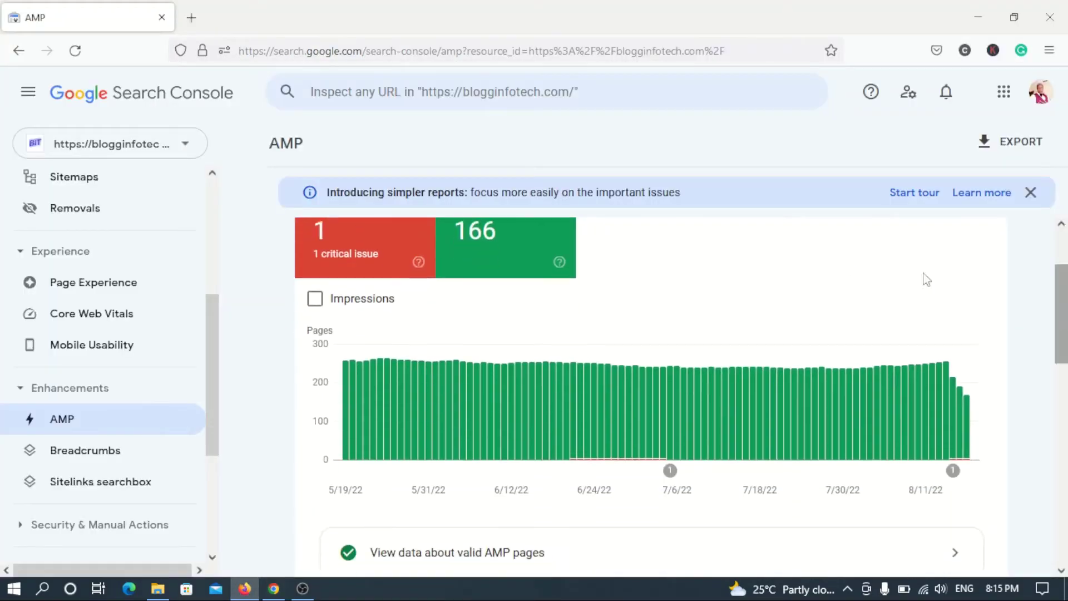
scroll(651, 339, up, 2)
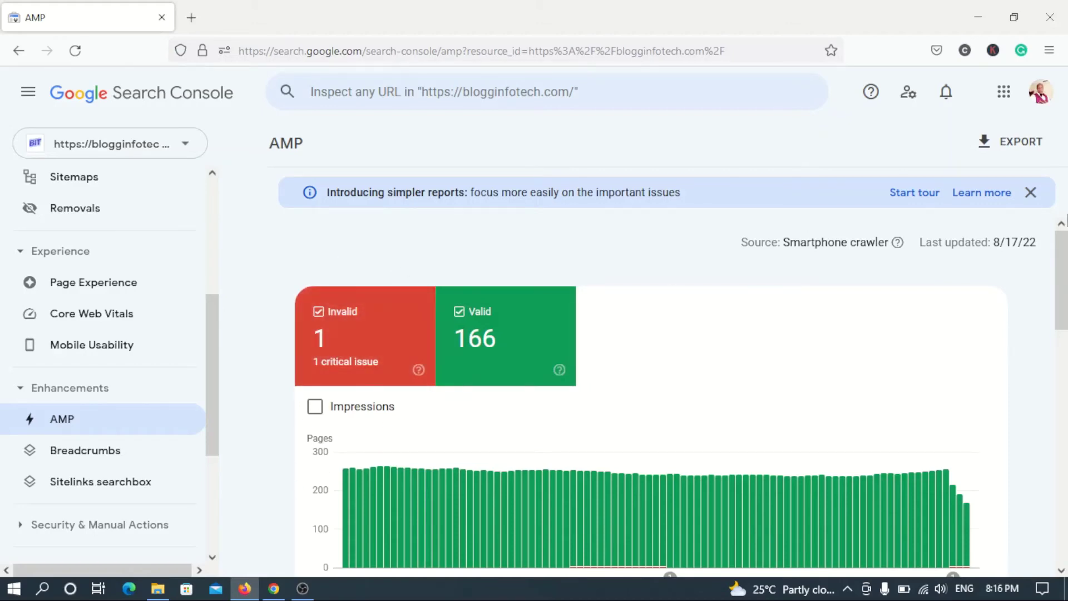
scroll(1061, 301, down, 2)
scroll(305, 413, down, 7)
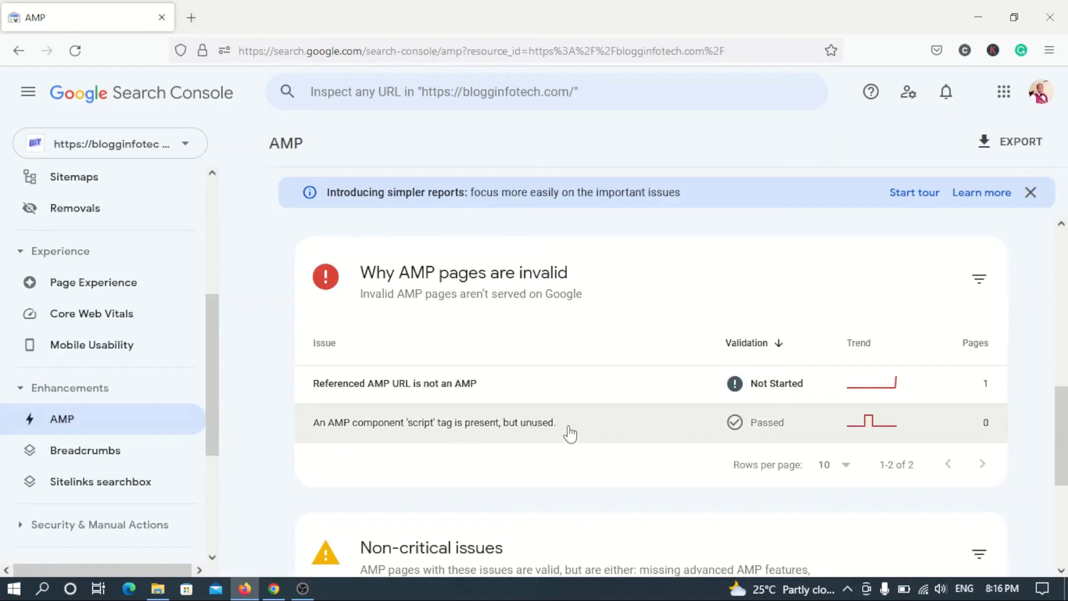
scroll(1064, 420, down, 1)
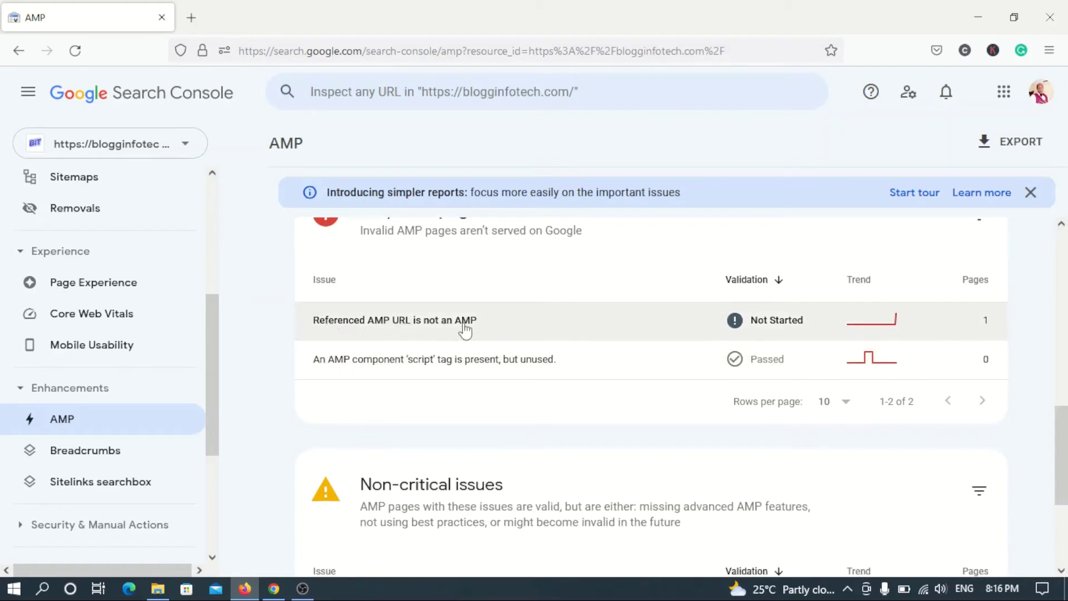
drag(1065, 463, 1064, 301)
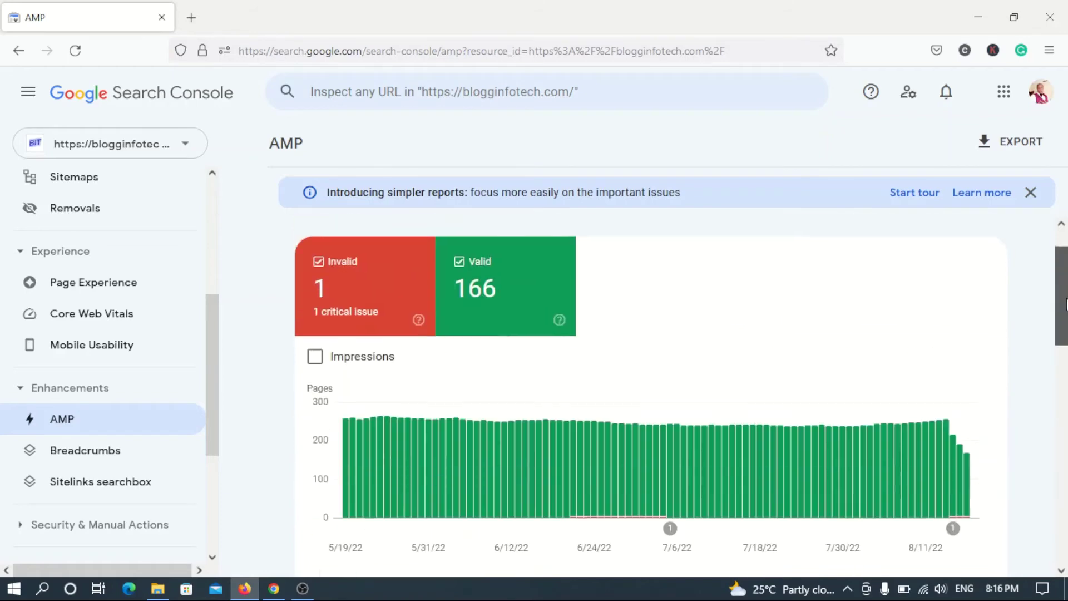
- Return to the WordPress AMP options in Chrome and review the remaining Advance Settings, from featured images to Delete Data on Uninstall
click(274, 591)
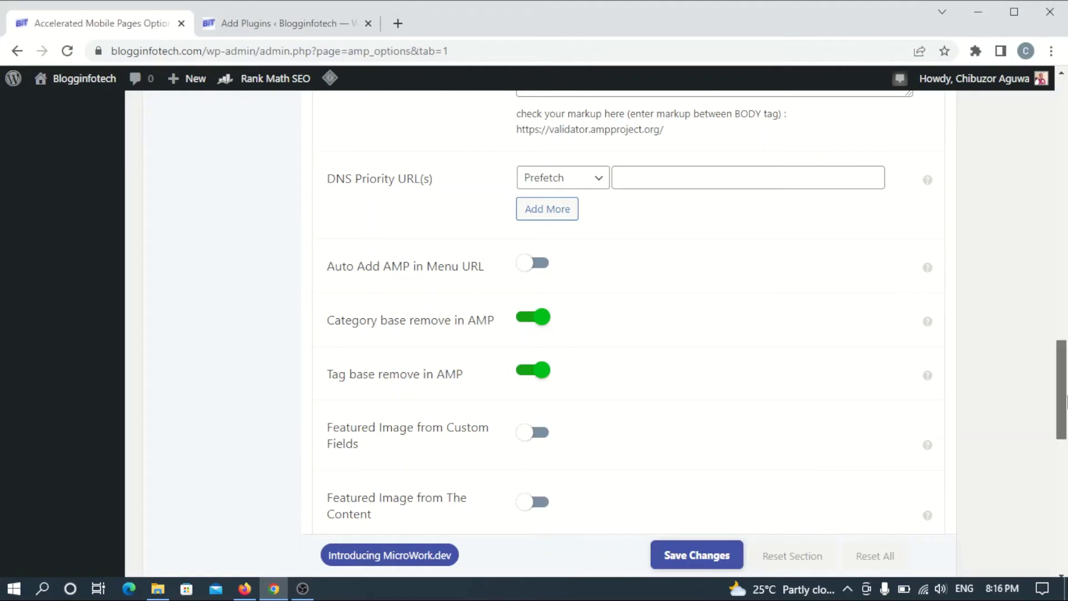
drag(1067, 395, 1066, 439)
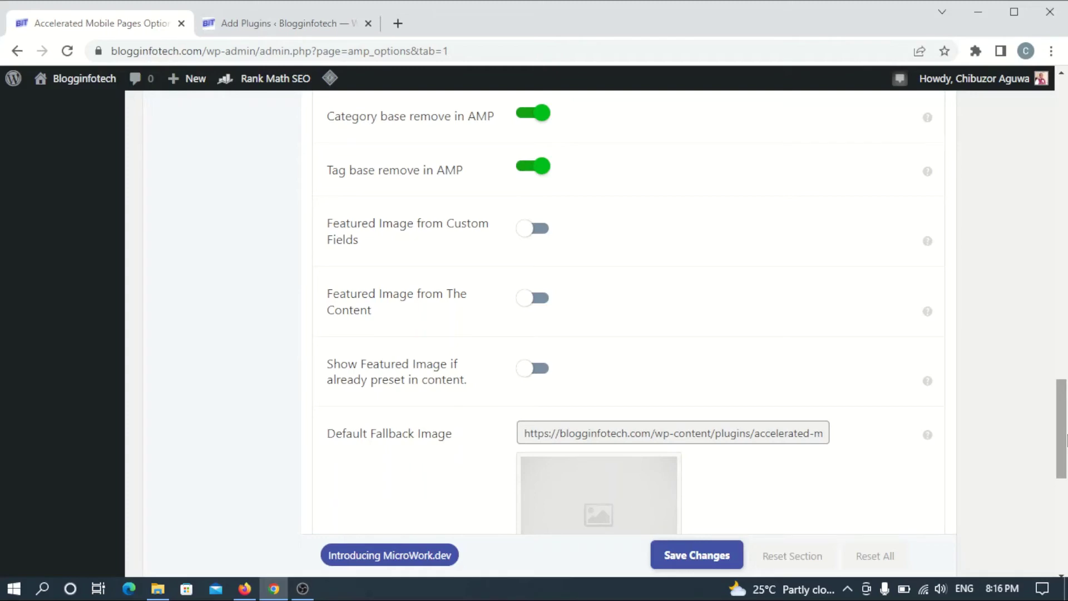
mouse_move(1065, 439)
mouse_down()
mouse_move(1064, 495)
mouse_move(1064, 425)
mouse_up()
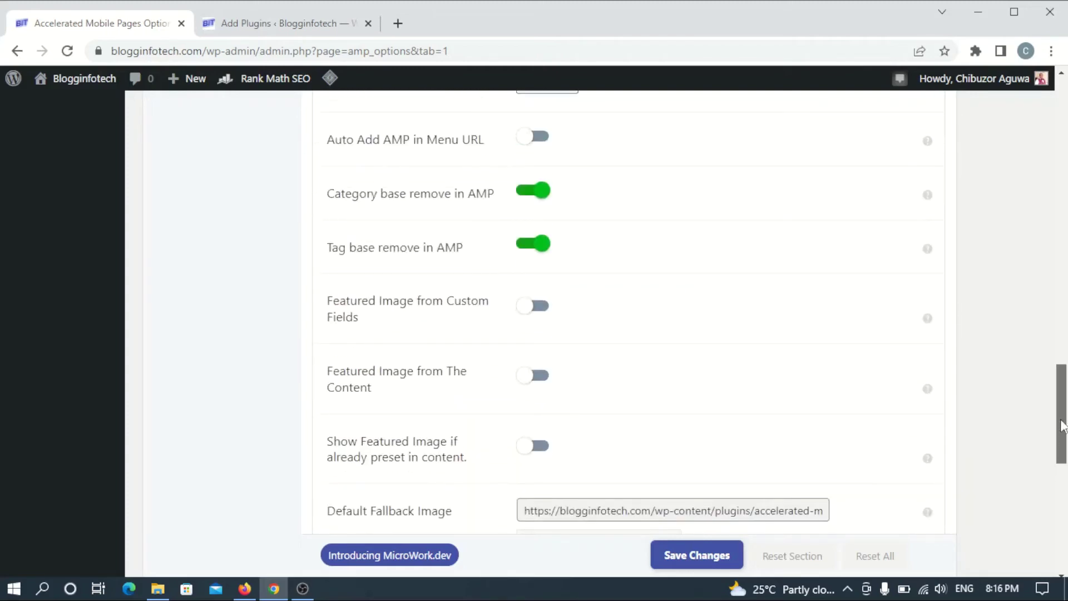
drag(1064, 425, 1065, 547)
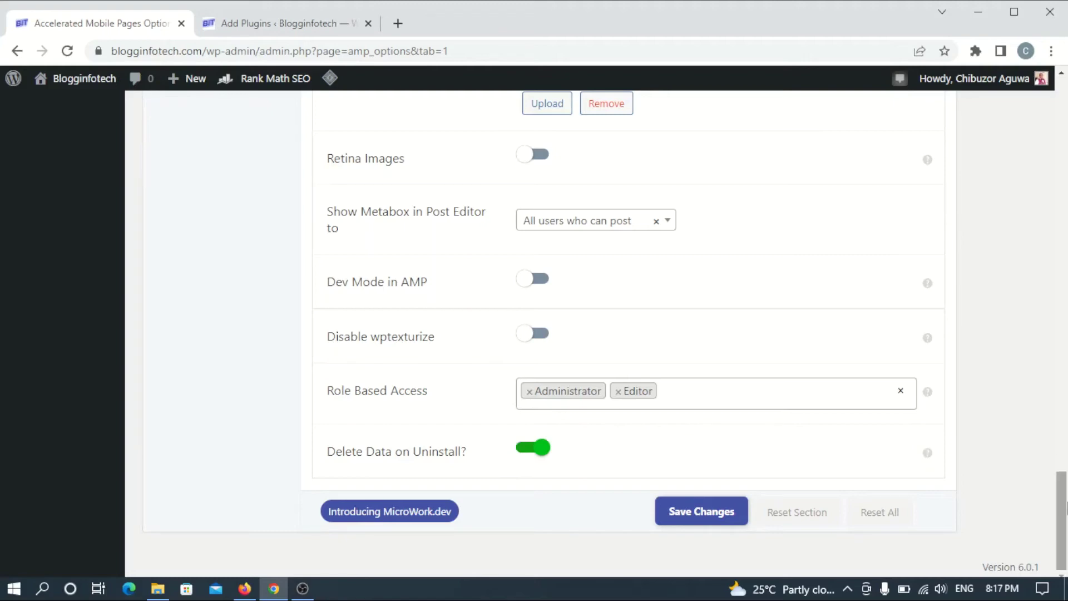
drag(1066, 537, 1066, 480)
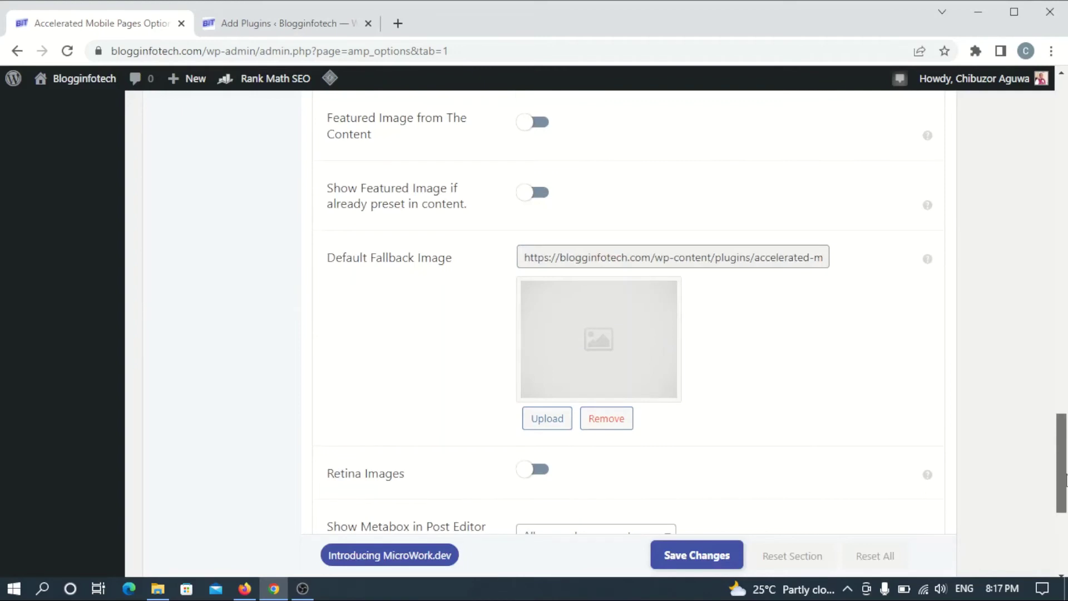
drag(1066, 479, 1063, 538)
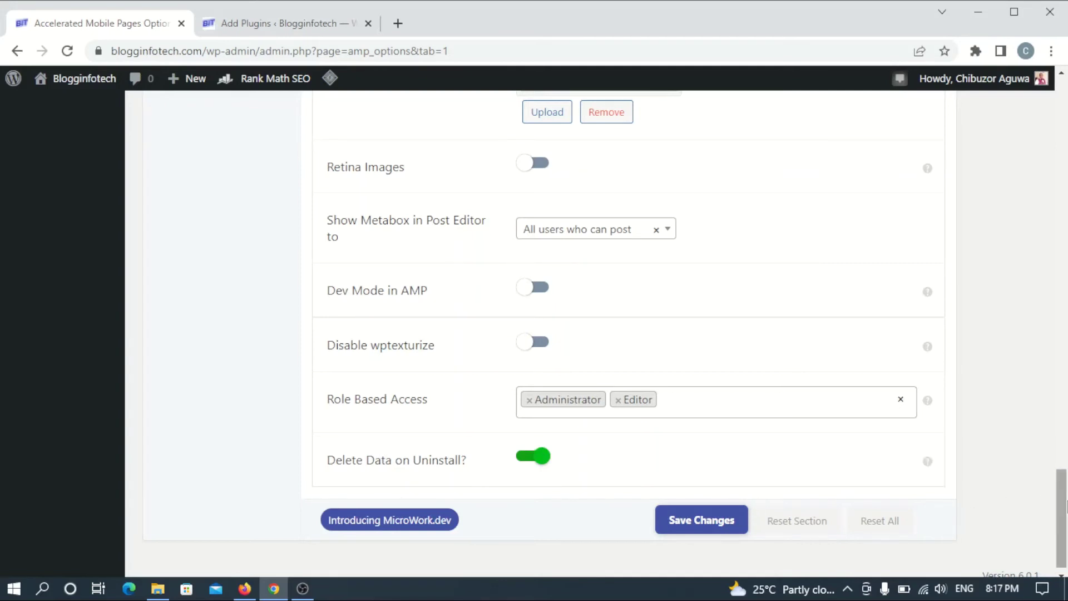
drag(1065, 503, 1063, 194)
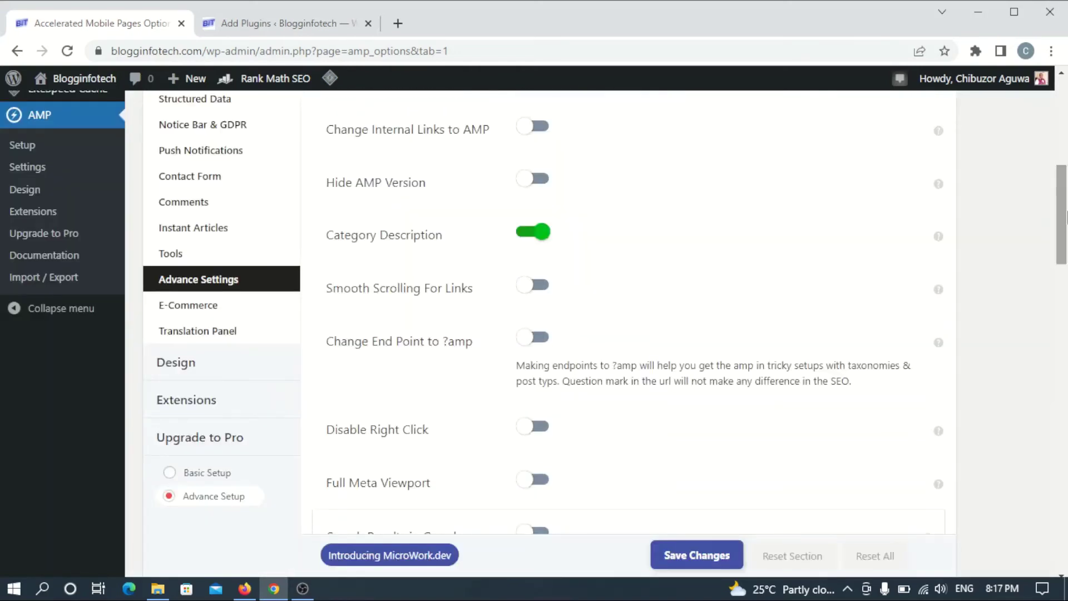
- Review the Advance Settings switches from Category Description back up to Mobile Redirection at the start of the section
mouse_move(1067, 216)
mouse_down()
mouse_move(1065, 139)
mouse_move(1065, 225)
mouse_move(1065, 190)
mouse_move(1067, 204)
mouse_up()
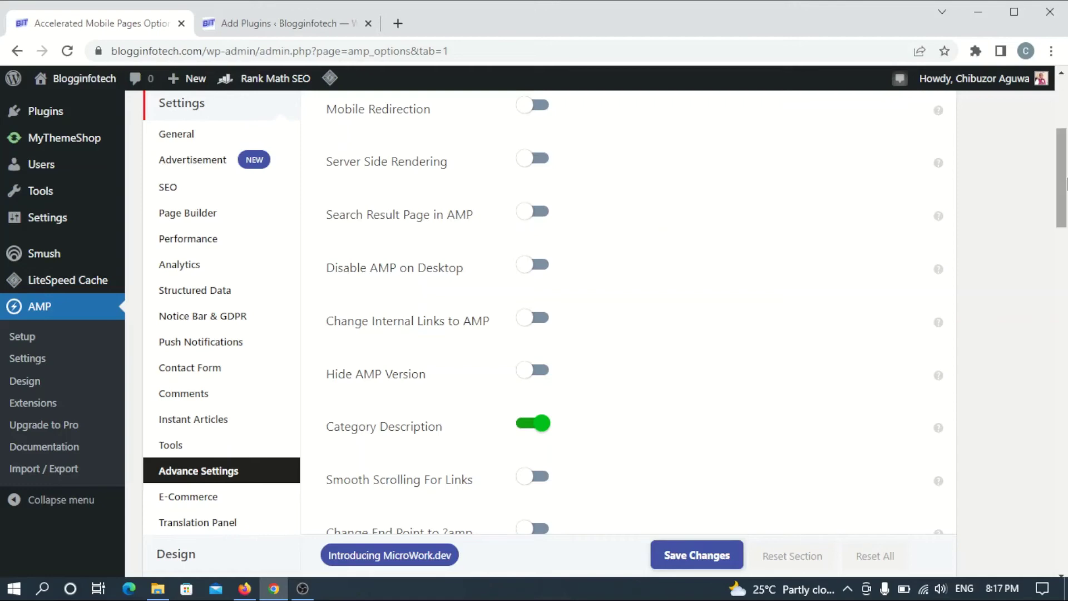
drag(1065, 184, 1066, 148)
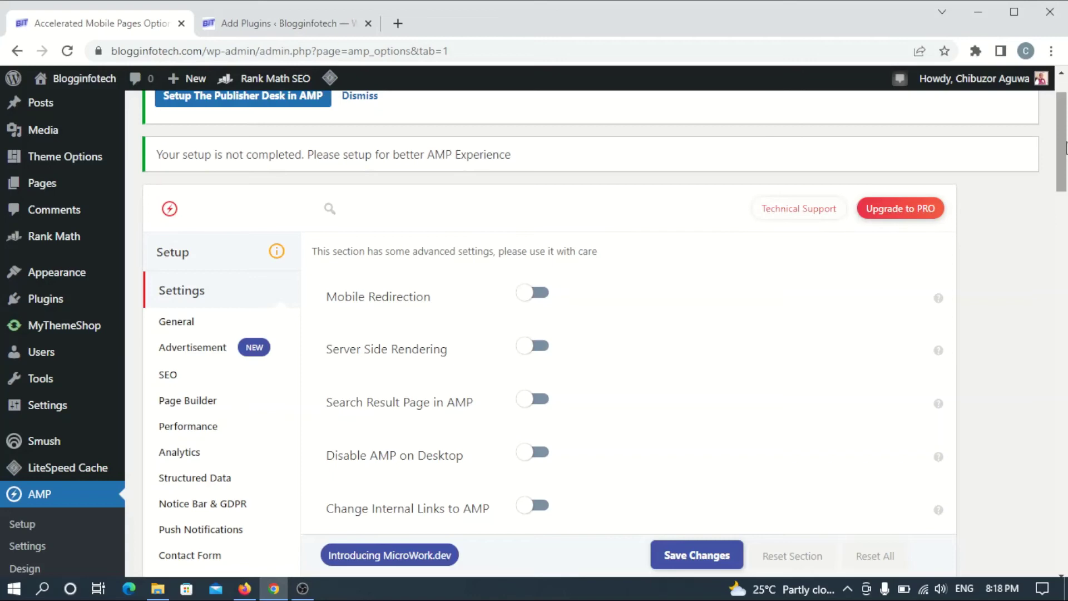
mouse_move(1065, 148)
mouse_down()
mouse_move(1066, 200)
mouse_move(1066, 134)
mouse_up()
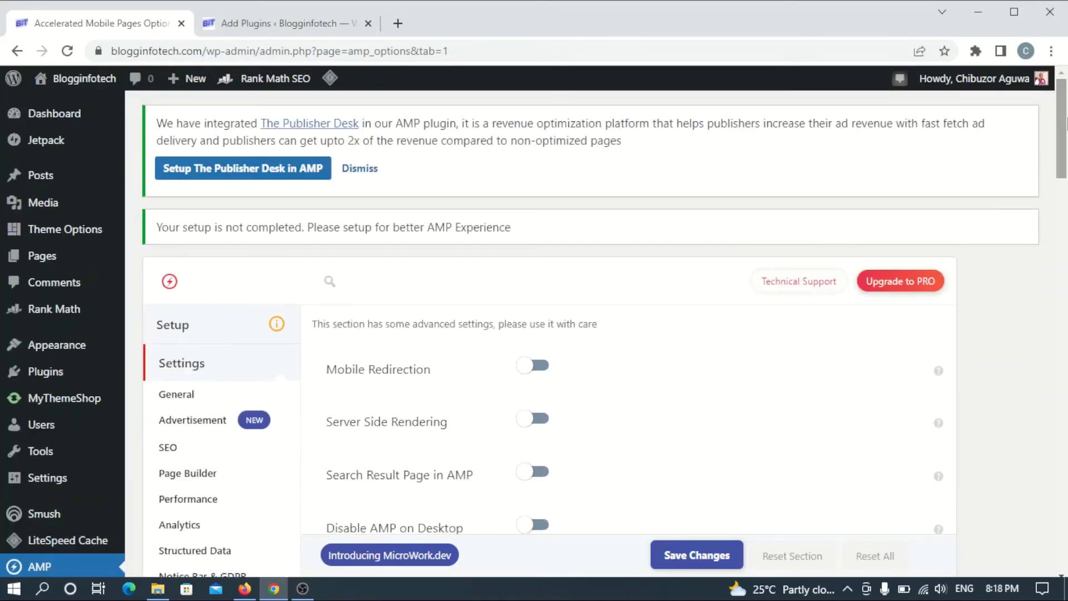
- Switch to Search Console in Firefox, examine the most recent days of the AMP page chart, and return to the AMP options in Chrome
click(244, 590)
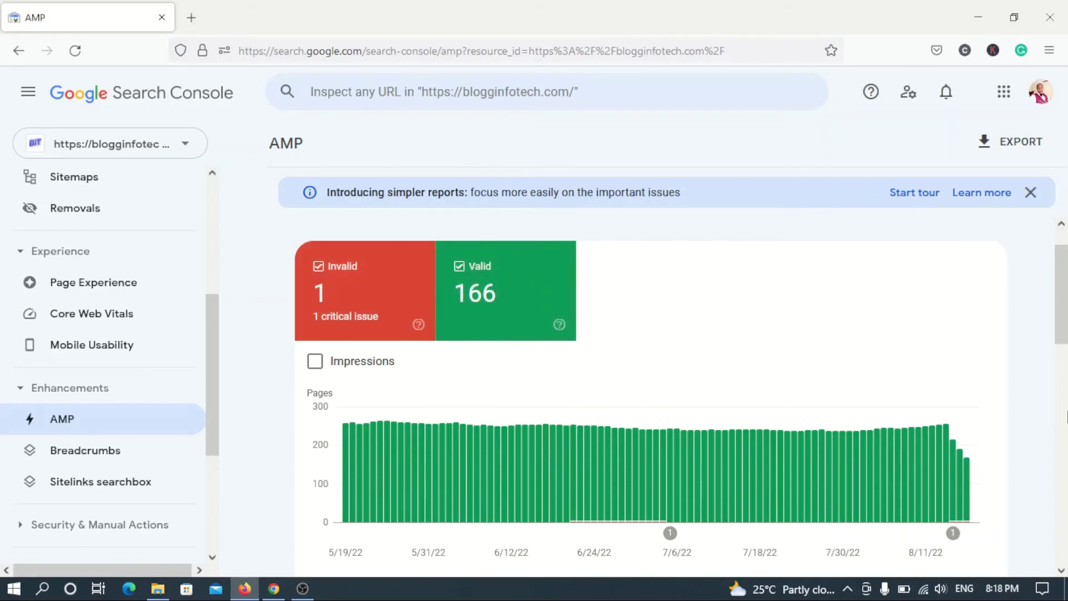
scroll(1065, 341, down, 3)
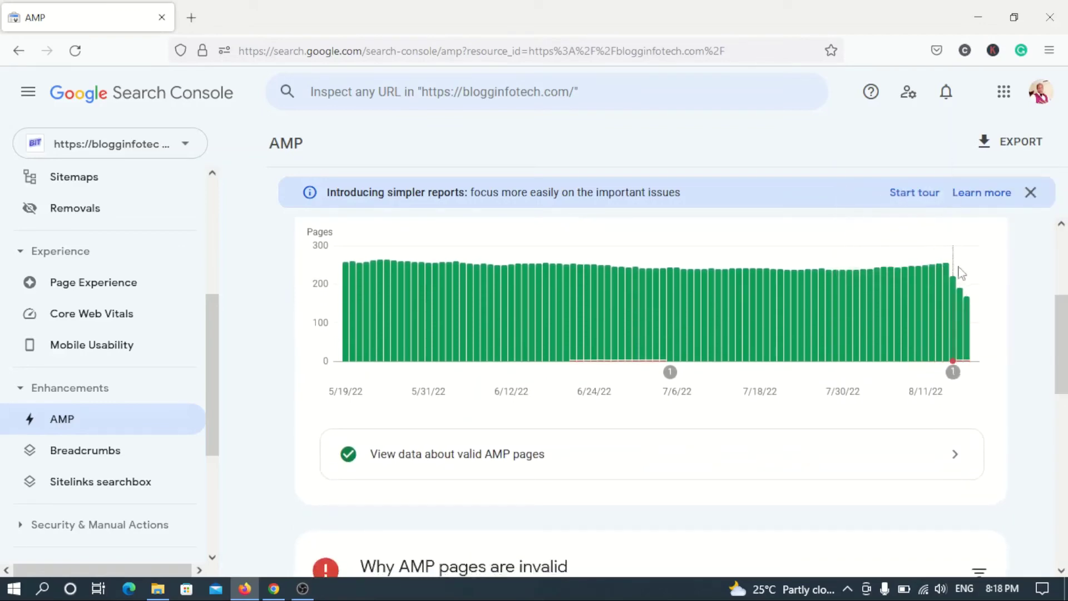
mouse_move(956, 303)
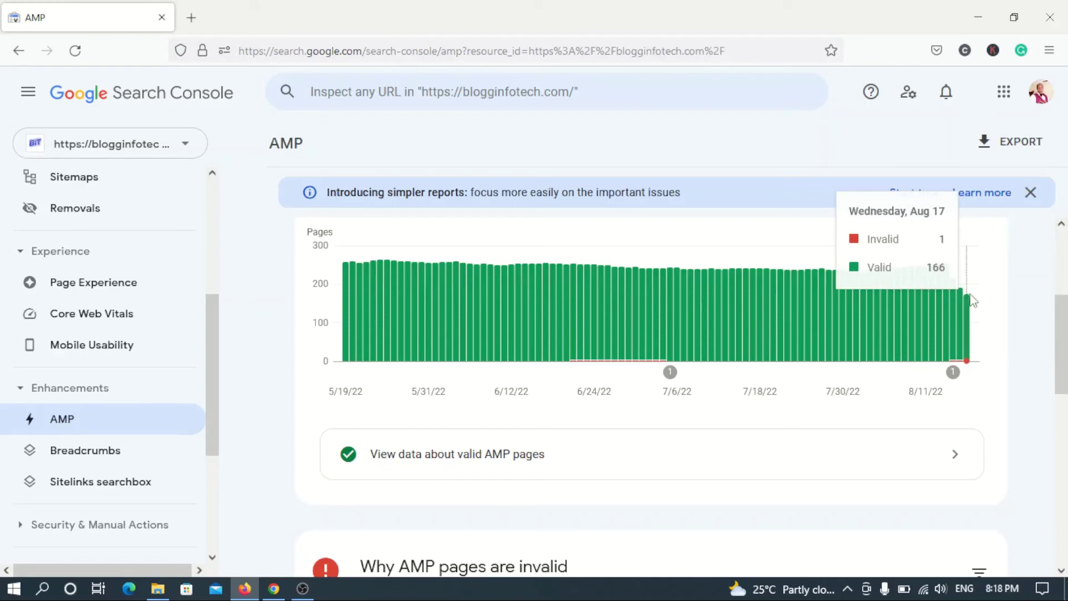
drag(1062, 336, 1060, 326)
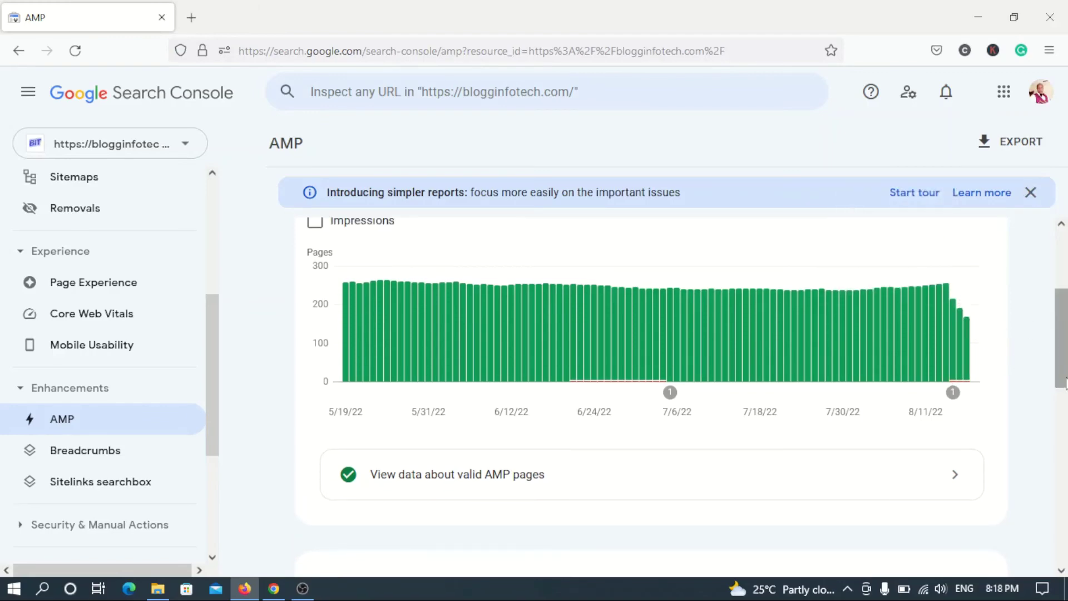
drag(1061, 381, 1064, 332)
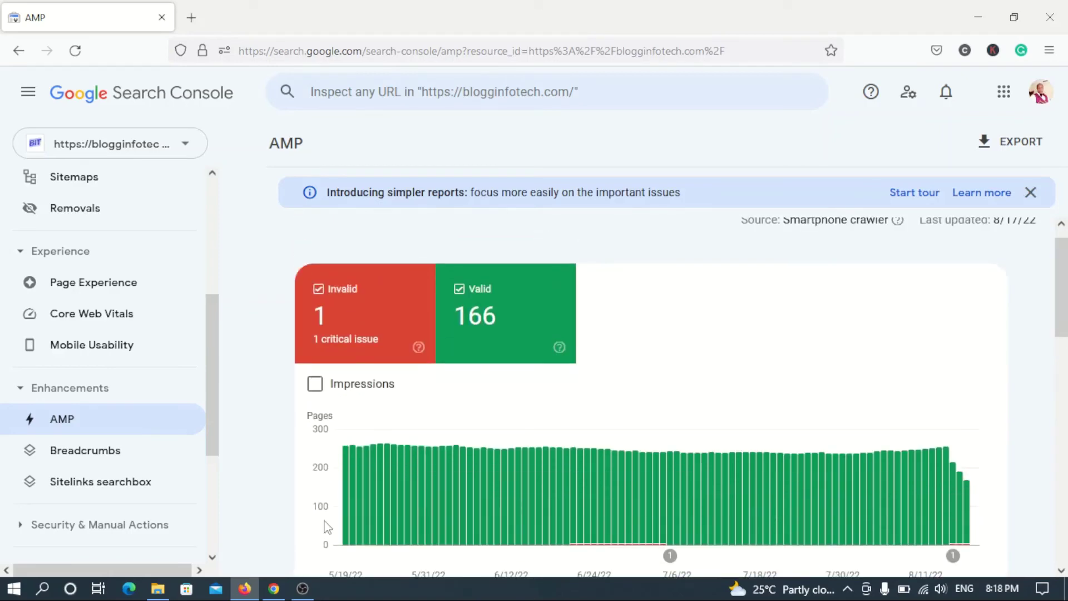
mouse_move(243, 594)
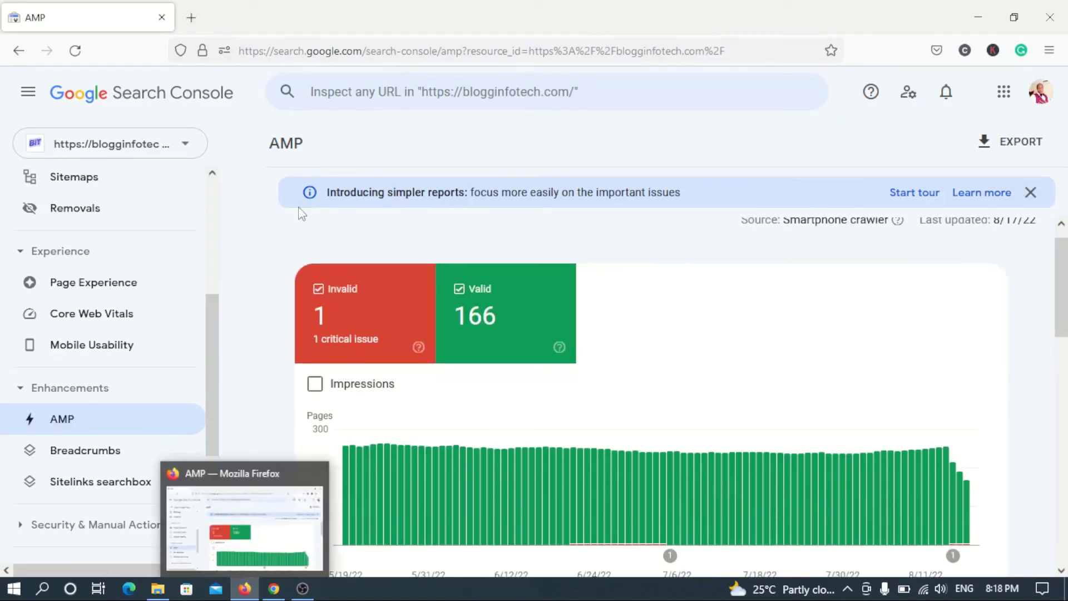
click(243, 591)
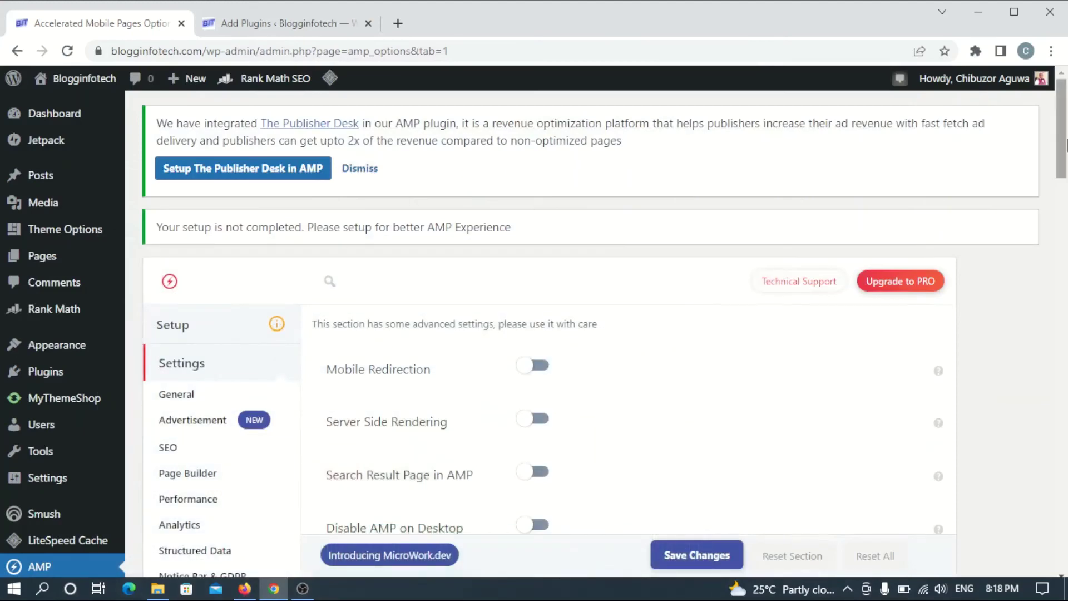
mouse_move(1061, 134)
mouse_down()
mouse_move(1061, 228)
mouse_move(1066, 140)
mouse_up()
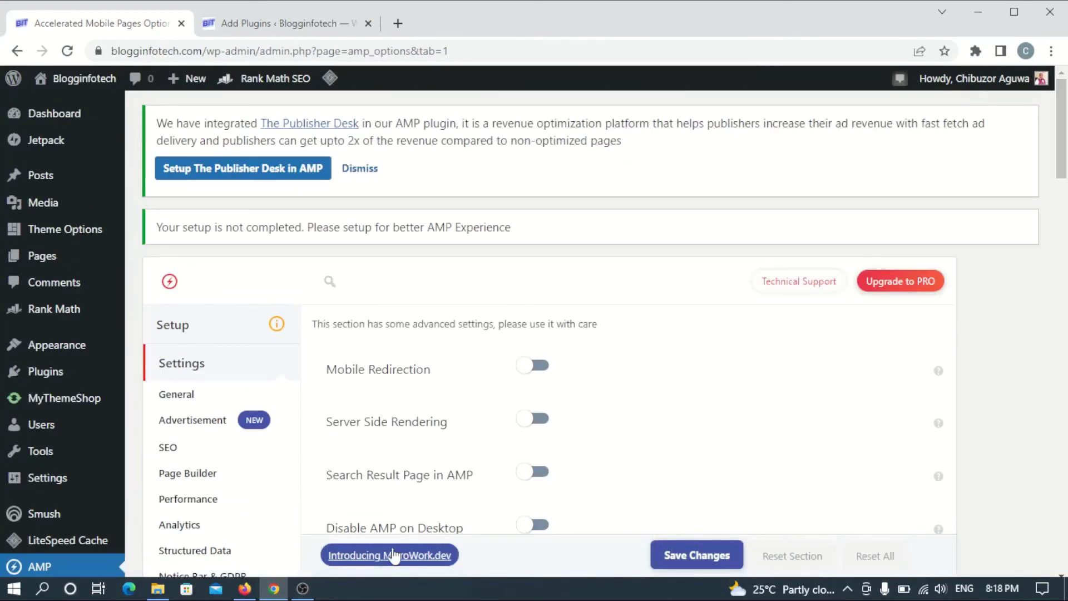
- Switch to Search Console in Firefox and compare the AMP report's invalid and valid totals, page trend and list of invalid-page issues
click(254, 589)
scroll(1065, 298, down, 4)
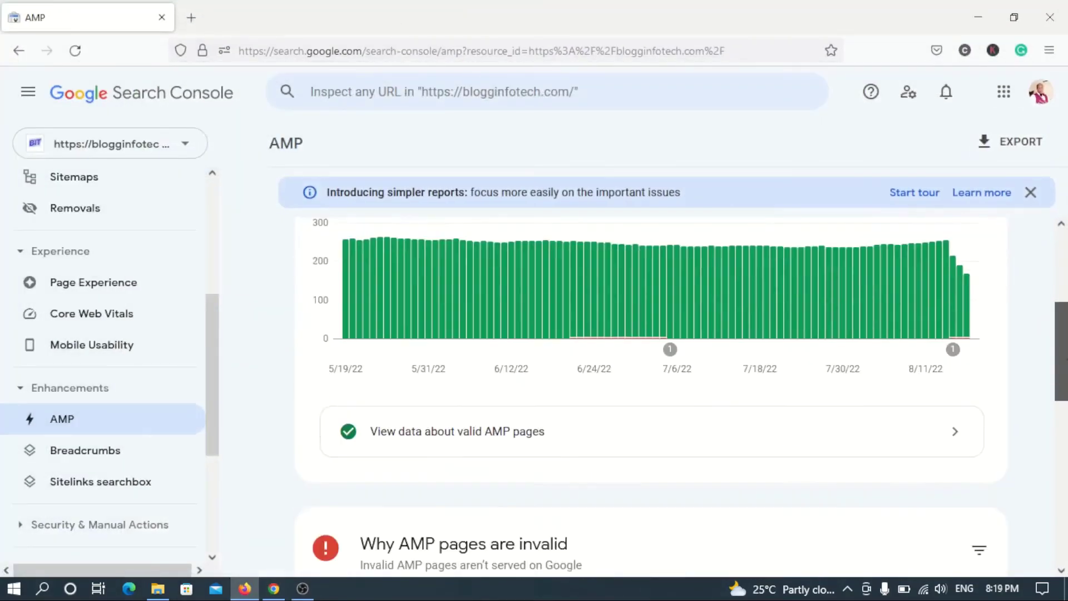
scroll(1066, 297, up, 4)
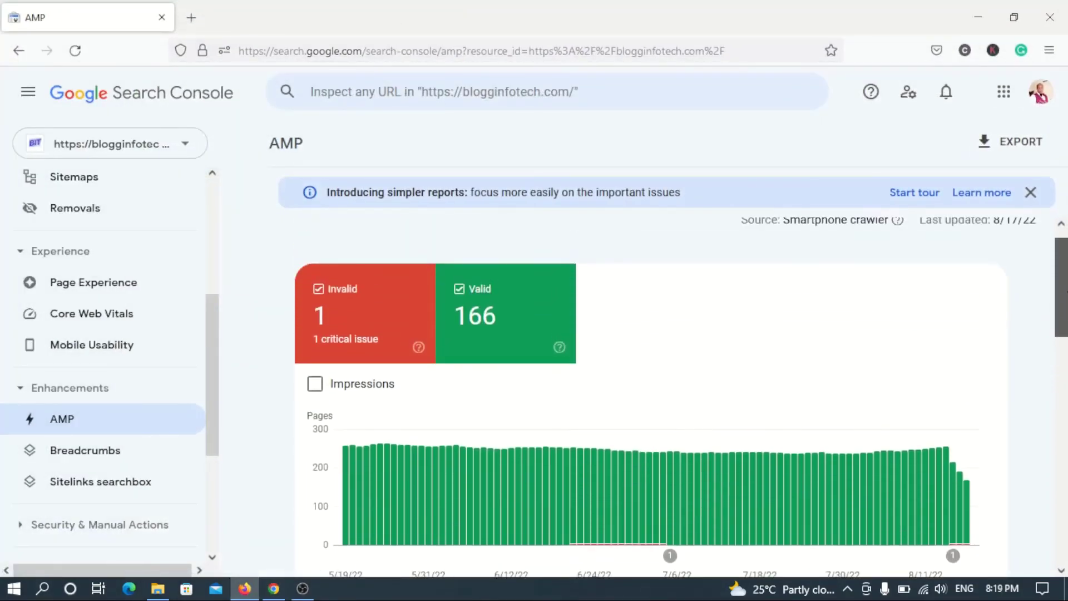
scroll(650, 397, down, 3)
scroll(612, 362, up, 3)
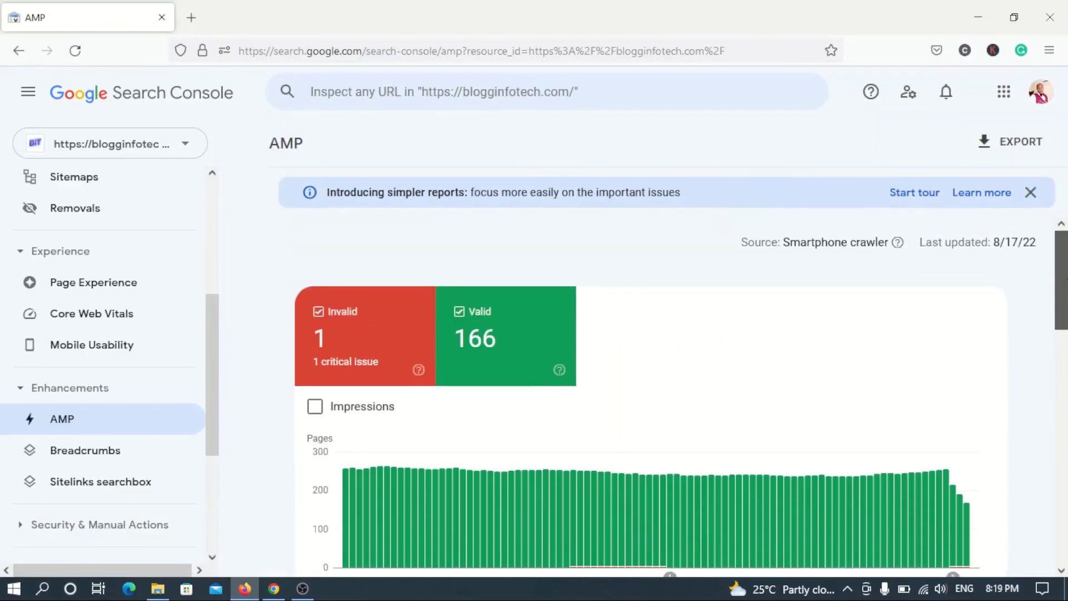
scroll(612, 361, down, 3)
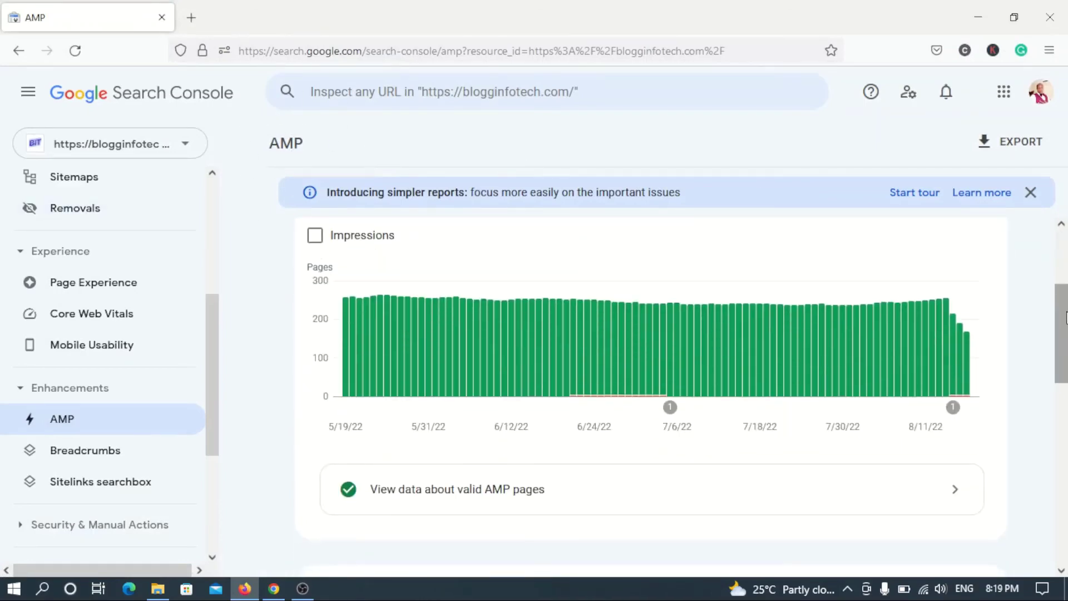
scroll(1065, 290, down, 3)
scroll(651, 389, down, 2)
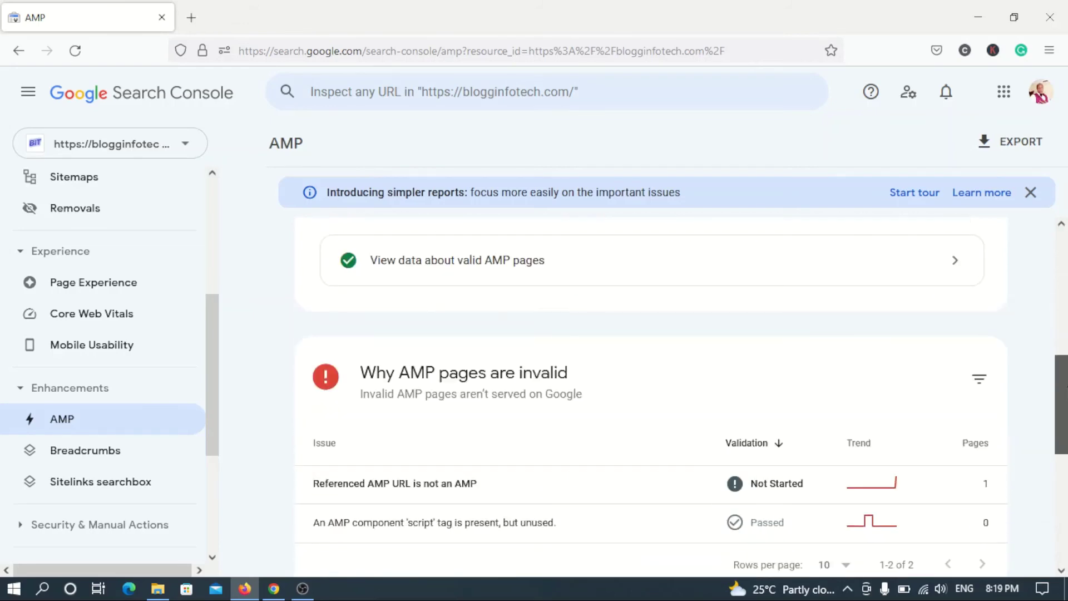
scroll(546, 335, up, 5)
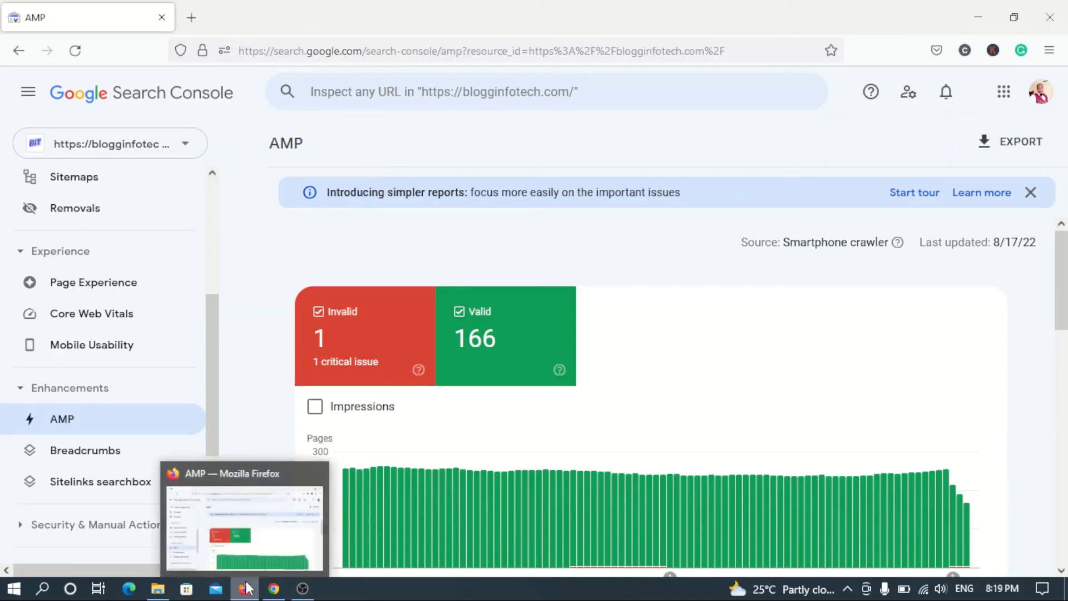
- Return to WordPress in Chrome and view the AMP for WP plugin in the Add Plugins search results
click(274, 588)
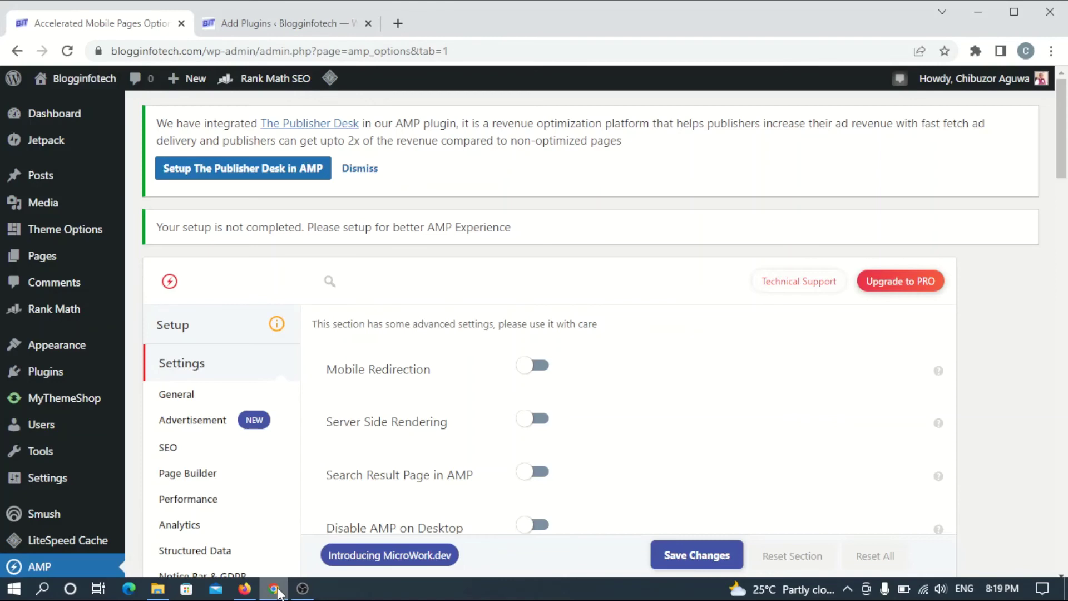
key(F12)
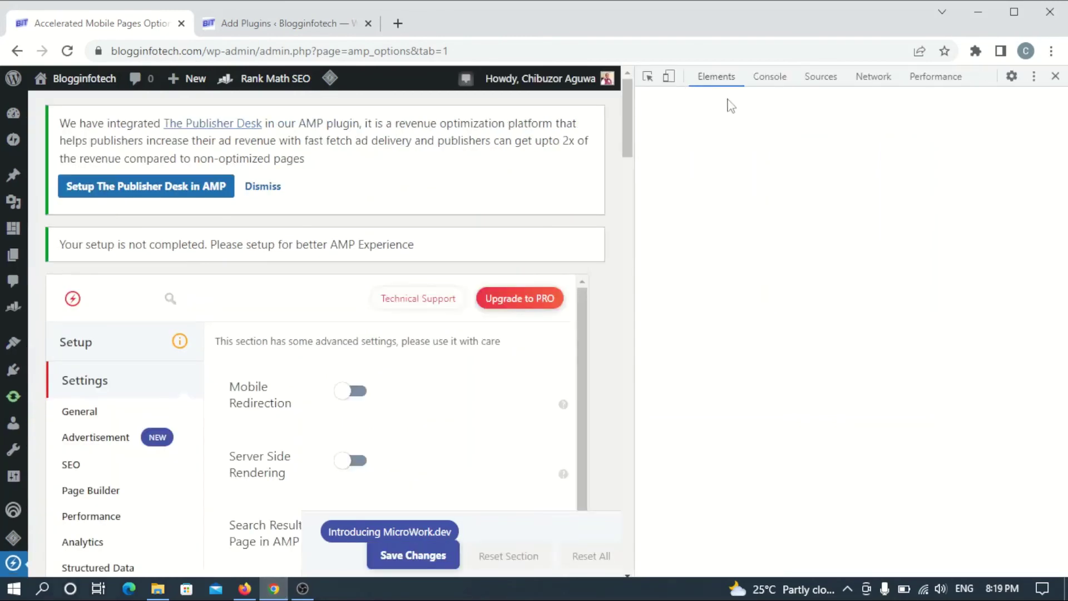
click(1056, 76)
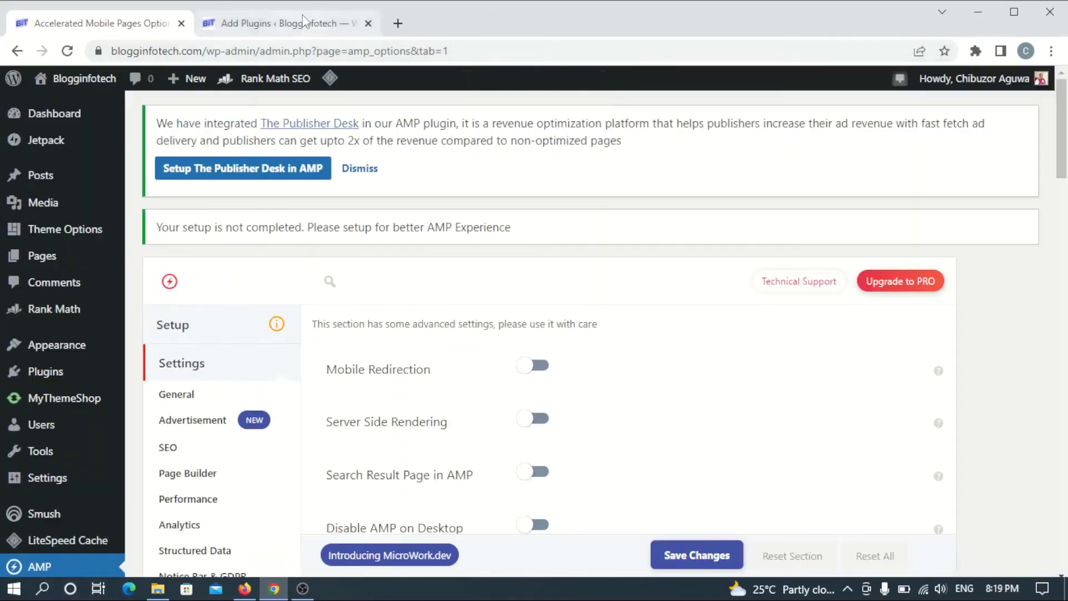
click(306, 22)
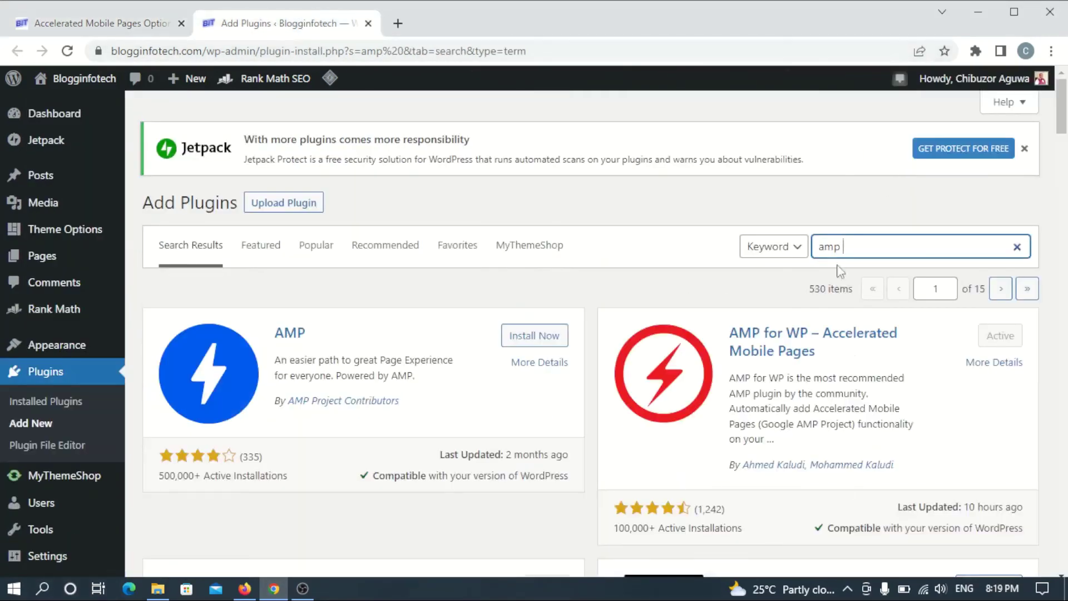
- Review the AMP Advance Settings down to the HTML in Head markup, briefly checking the Search Console AMP report in Firefox
click(123, 25)
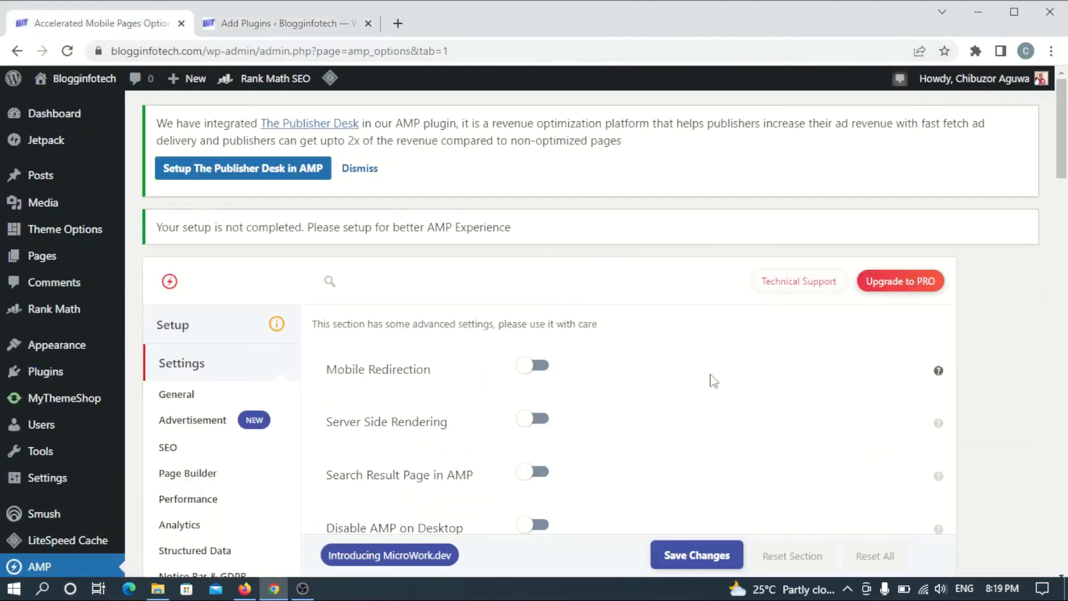
drag(1064, 150, 1065, 220)
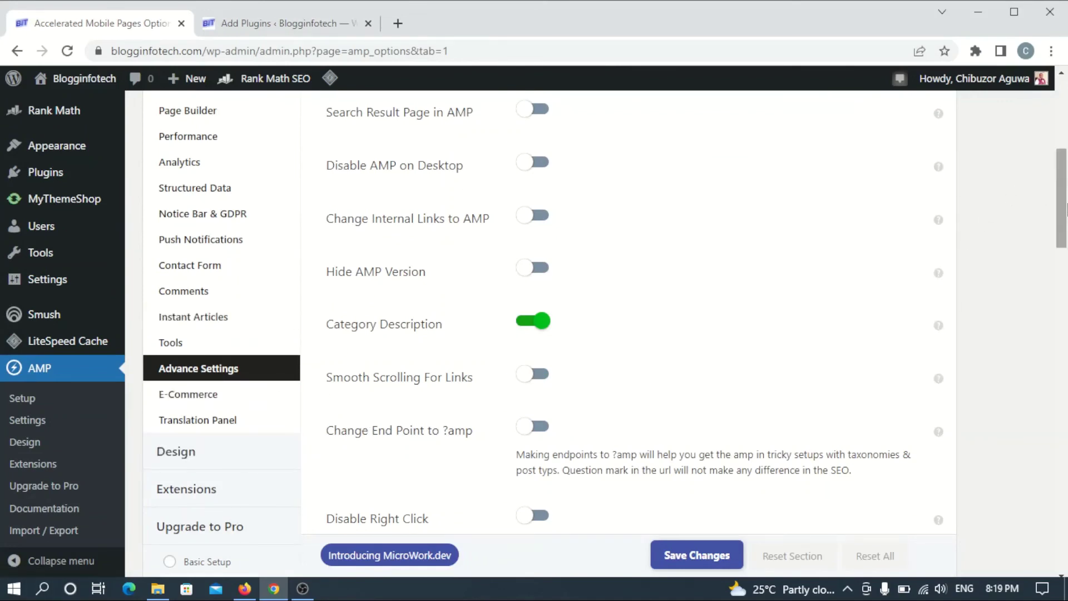
drag(1065, 210, 1066, 249)
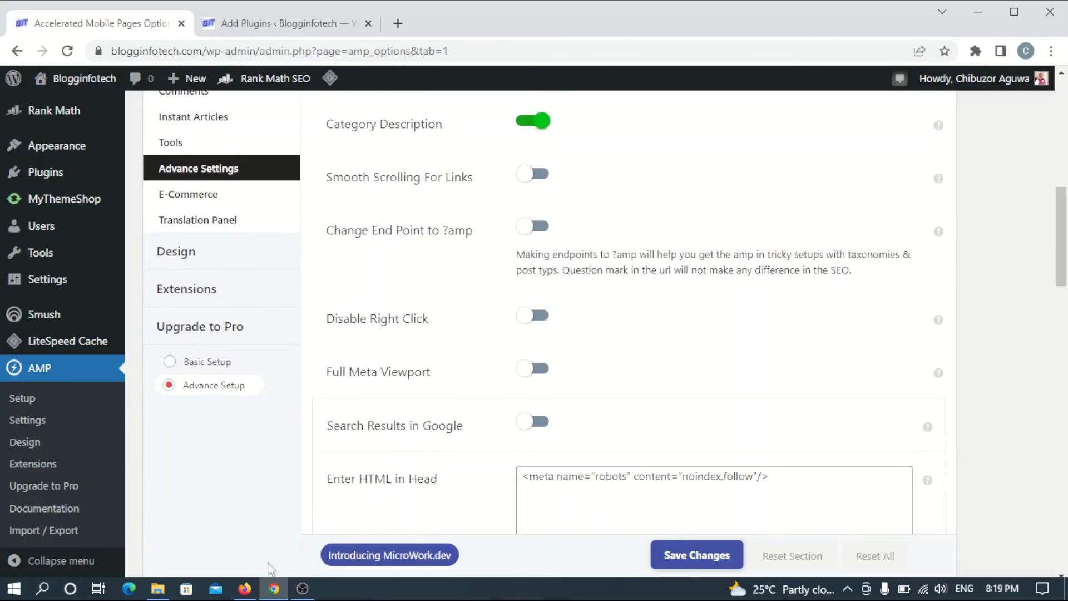
click(245, 589)
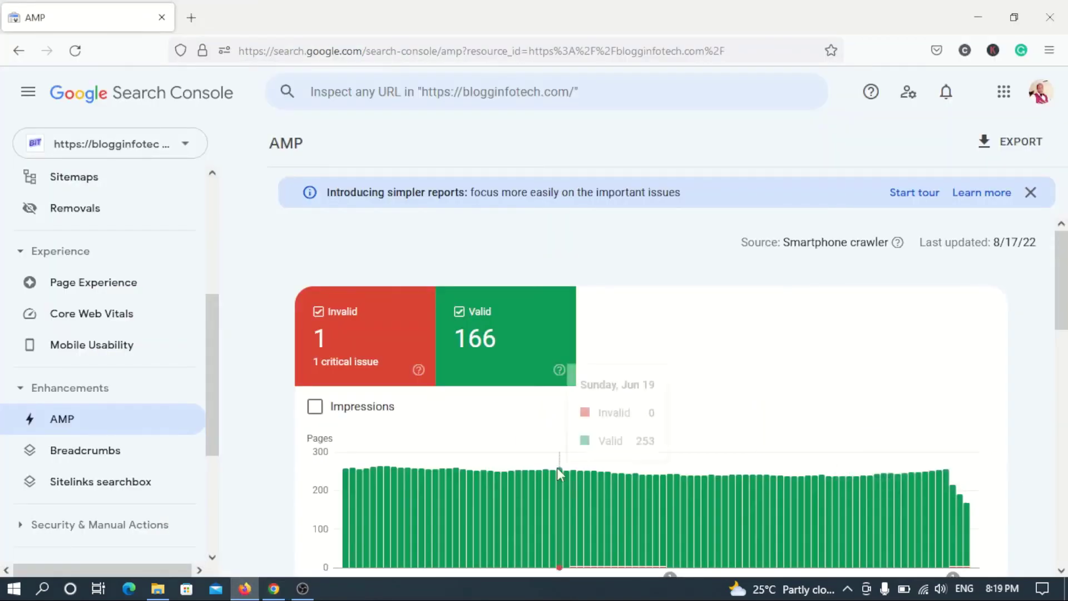
click(274, 589)
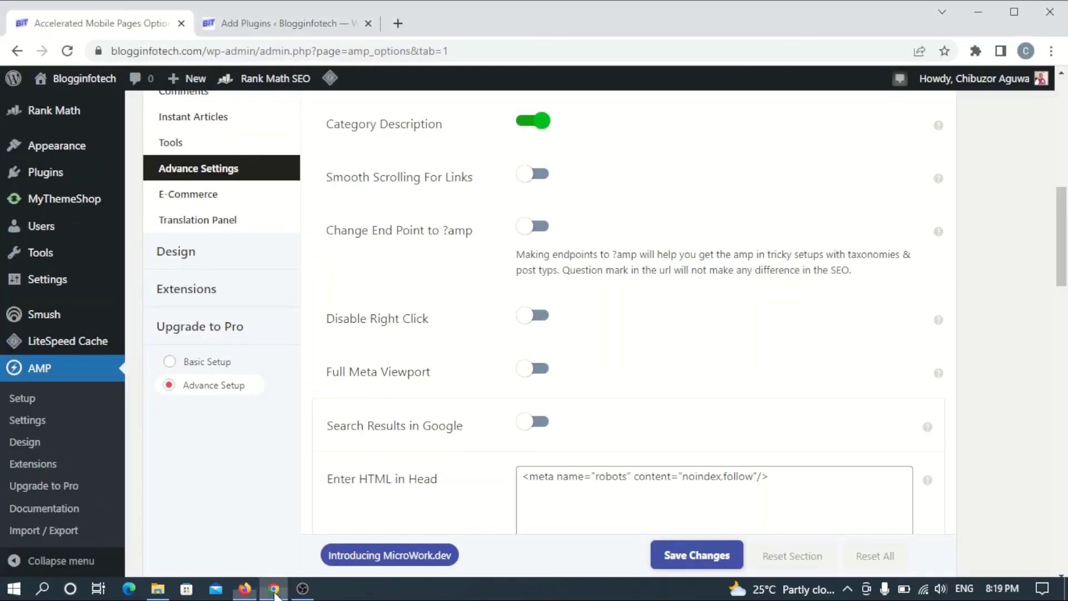